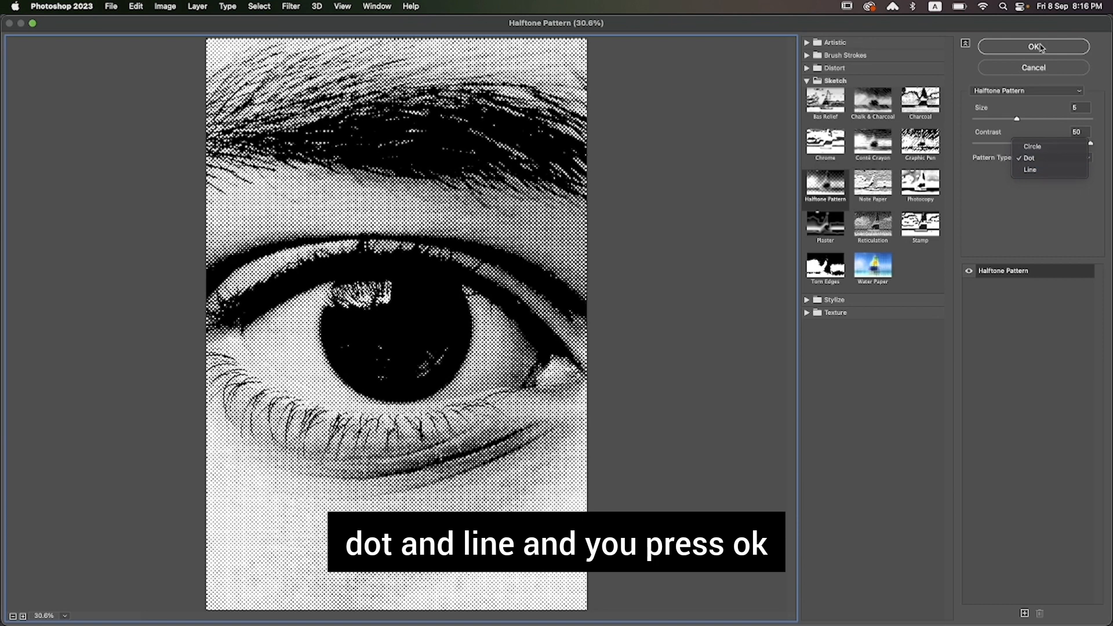
# - Choose the Dot pattern type for the Halftone Pattern filter and apply it to the eye photo
pyautogui.click(1029, 158)
pyautogui.click(1034, 46)
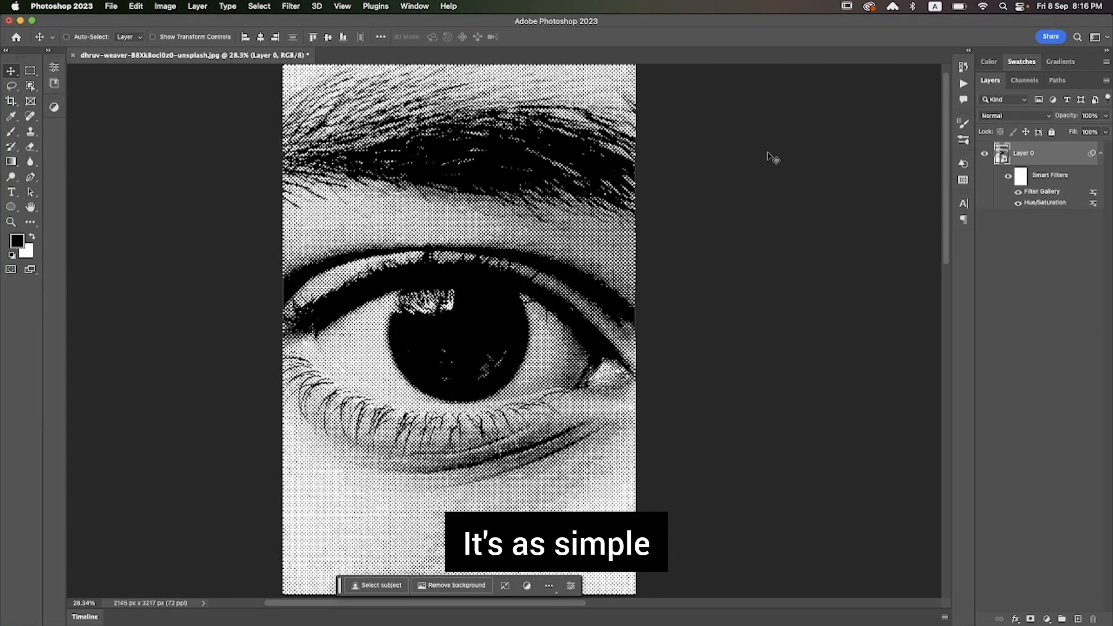
# - Try the Hard Mix blending mode at full opacity on Layer 0's Filter Gallery smart filter and inspect the dots up close
pyautogui.doubleClick(1094, 194)
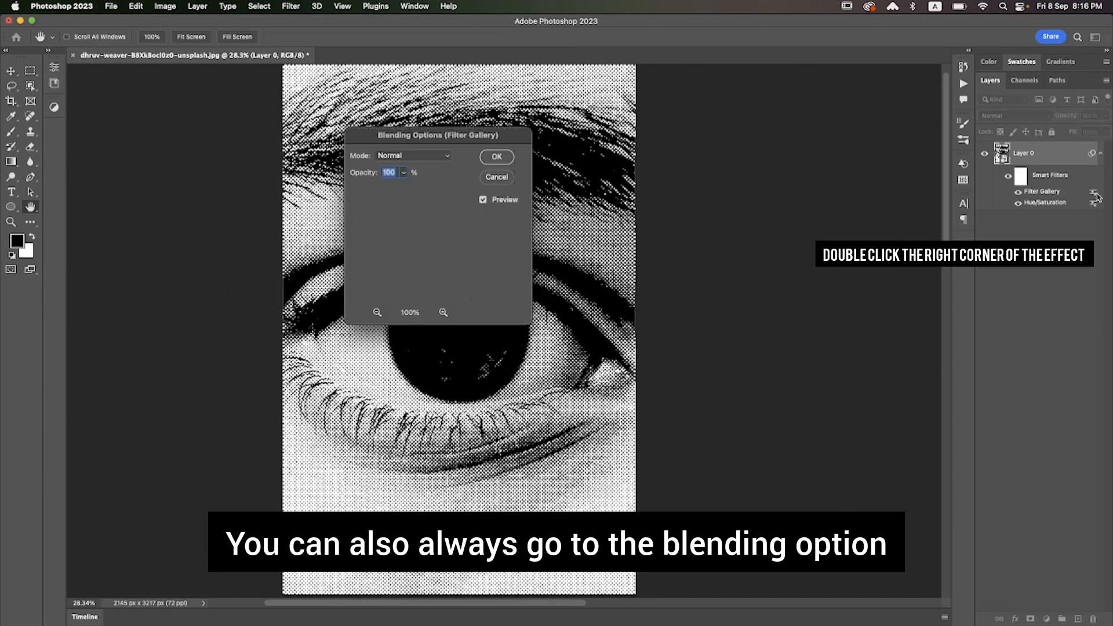
pyautogui.click(445, 157)
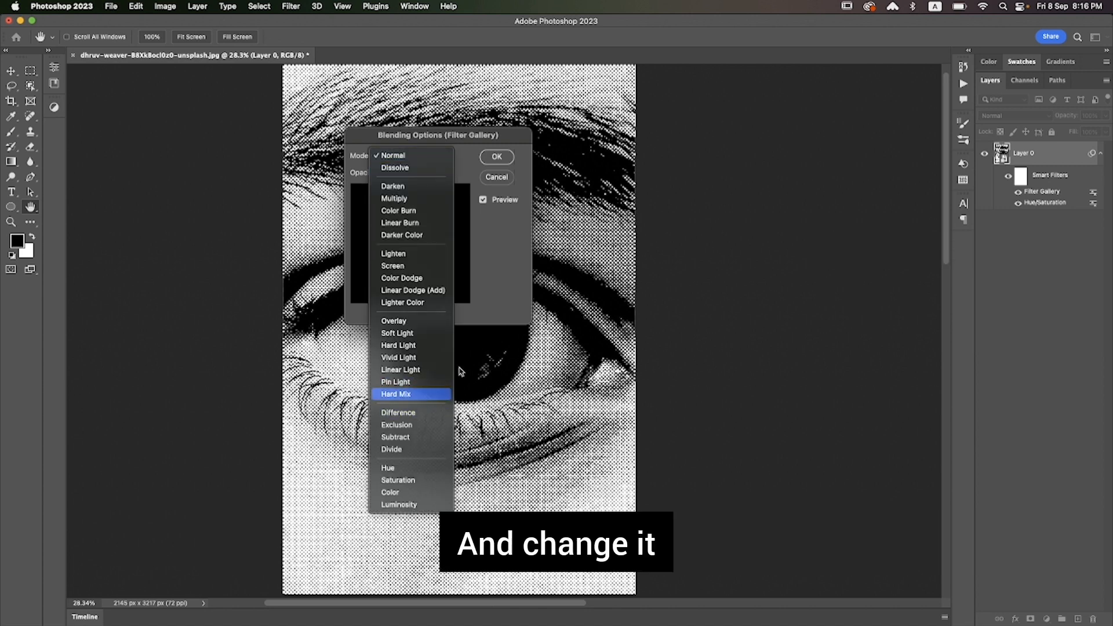
pyautogui.click(411, 394)
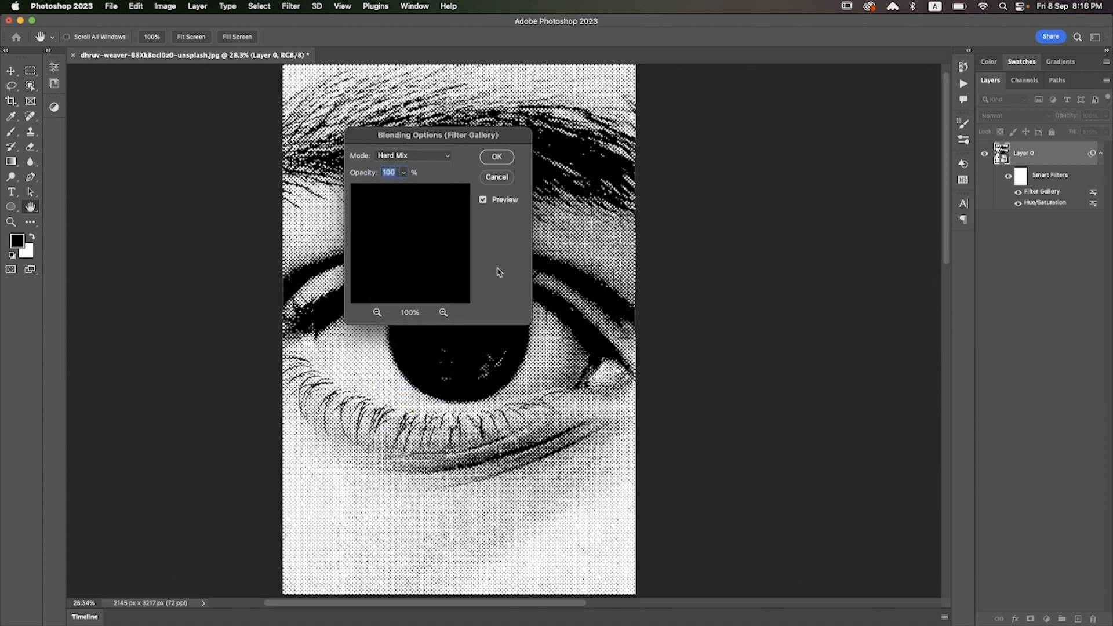
pyautogui.click(490, 157)
pyautogui.moveTo(459, 314); pyautogui.dragTo(609, 353)
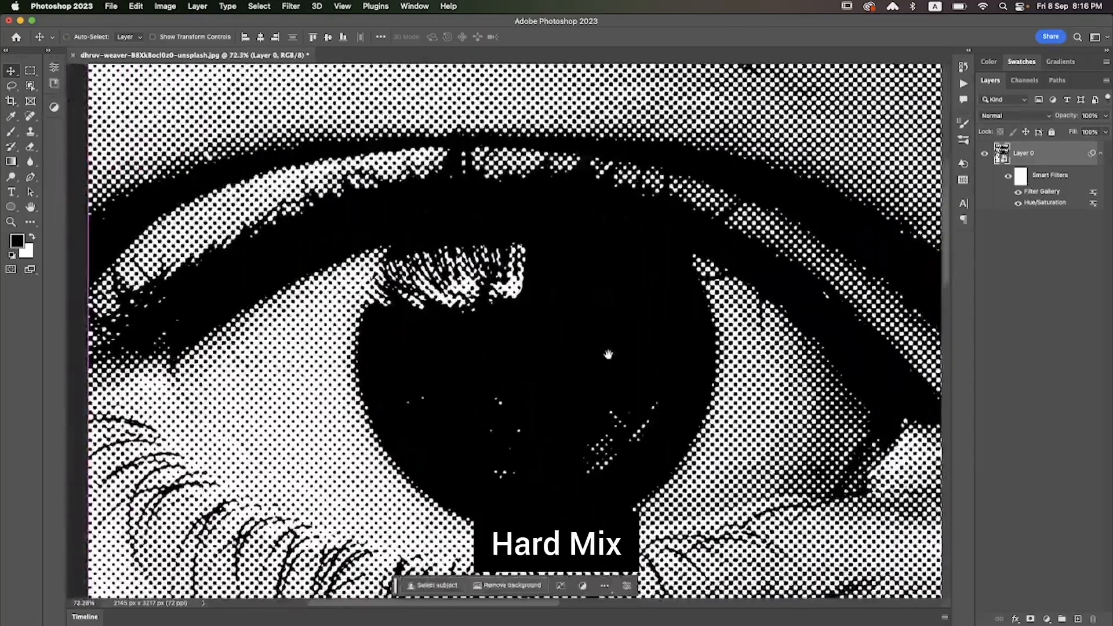
pyautogui.moveTo(704, 335); pyautogui.dragTo(487, 301)
pyautogui.moveTo(610, 346)
pyautogui.mouseDown()
pyautogui.moveTo(647, 345)
pyautogui.moveTo(614, 344)
pyautogui.mouseUp()
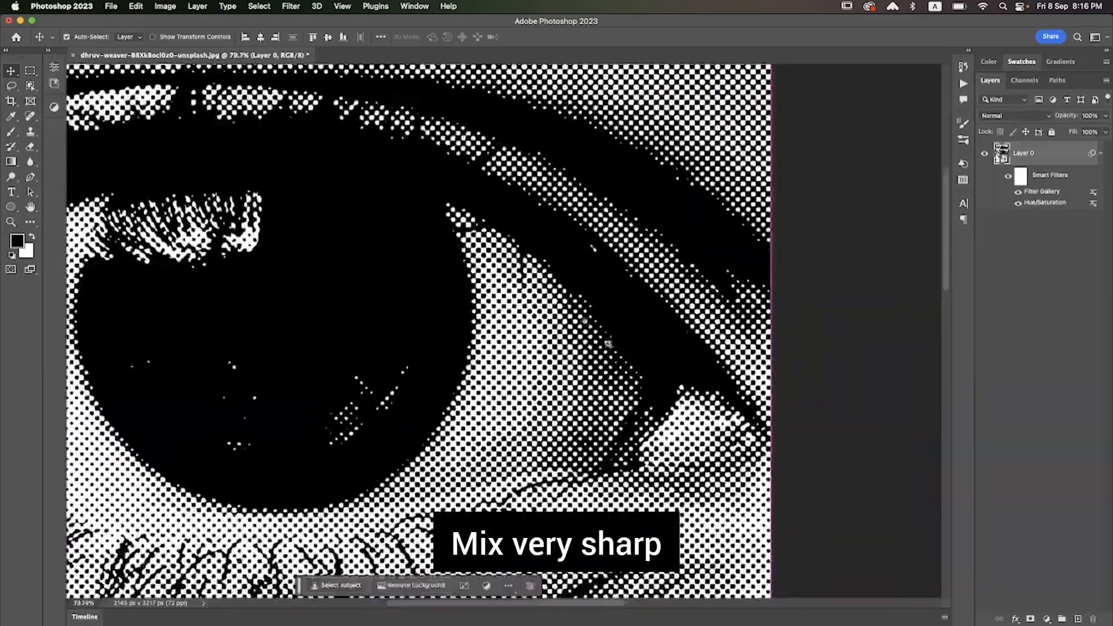
pyautogui.moveTo(517, 271); pyautogui.dragTo(700, 424)
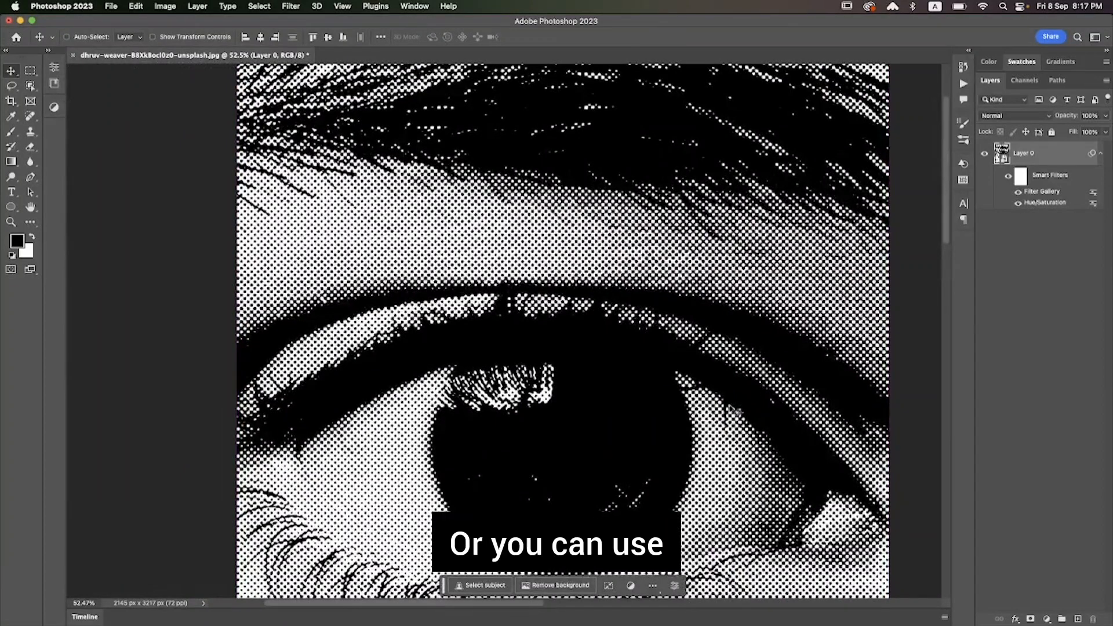
# - Set the blending mode of Layer 0's Filter Gallery smart filter to Overlay and check the whole image
pyautogui.doubleClick(1093, 192)
pyautogui.click(413, 156)
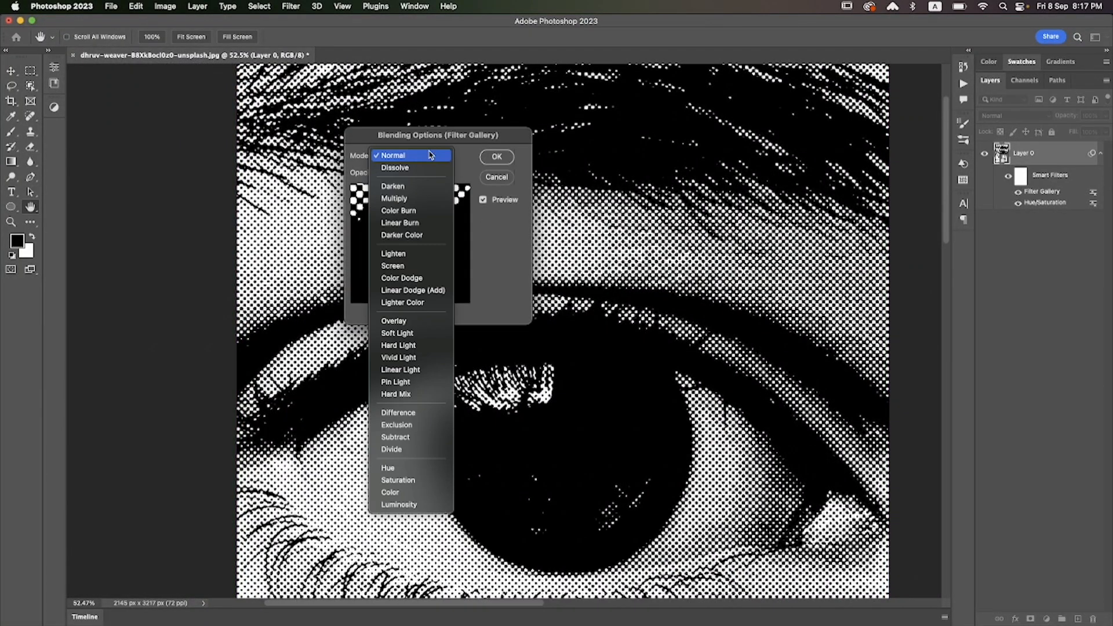
pyautogui.click(411, 318)
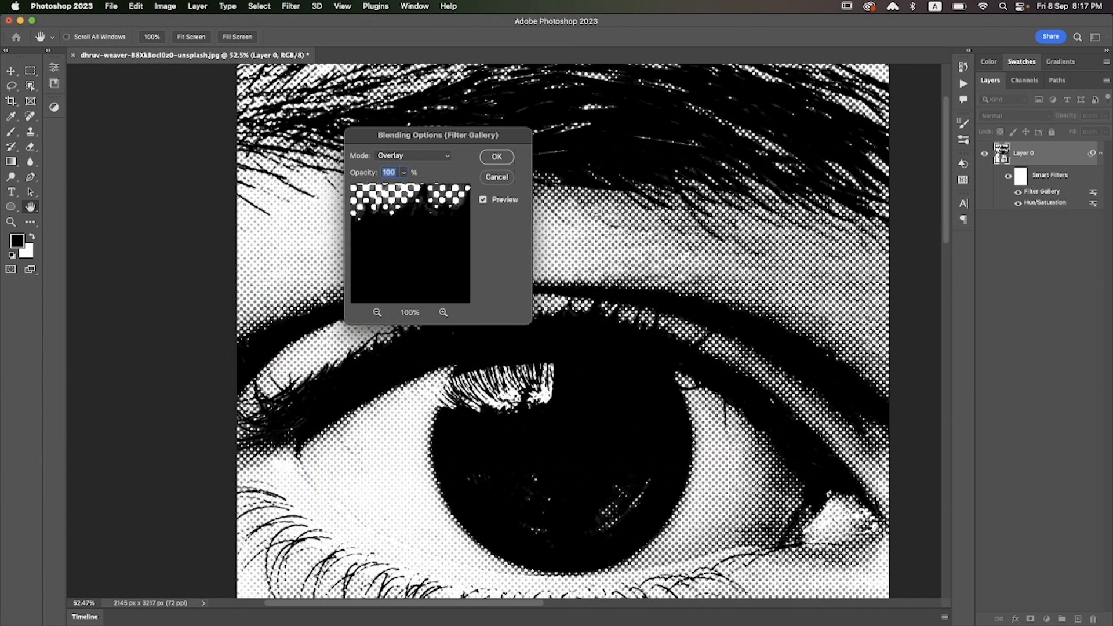
pyautogui.click(503, 162)
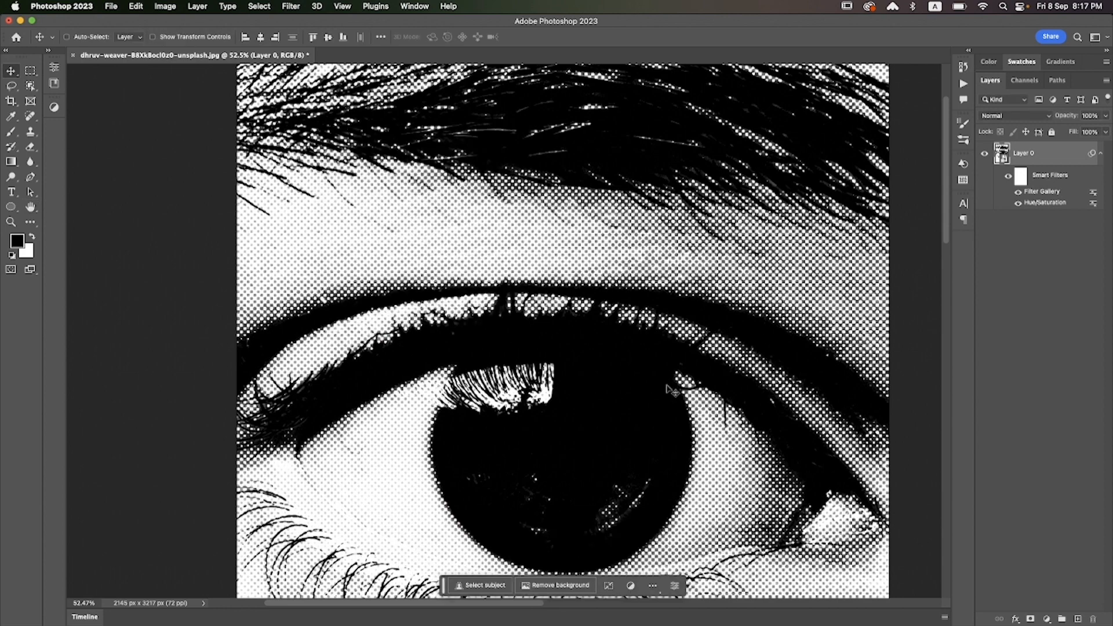
pyautogui.moveTo(646, 390); pyautogui.dragTo(519, 266)
pyautogui.scroll(-8, 519, 275)
pyautogui.scroll(2, 652, 243)
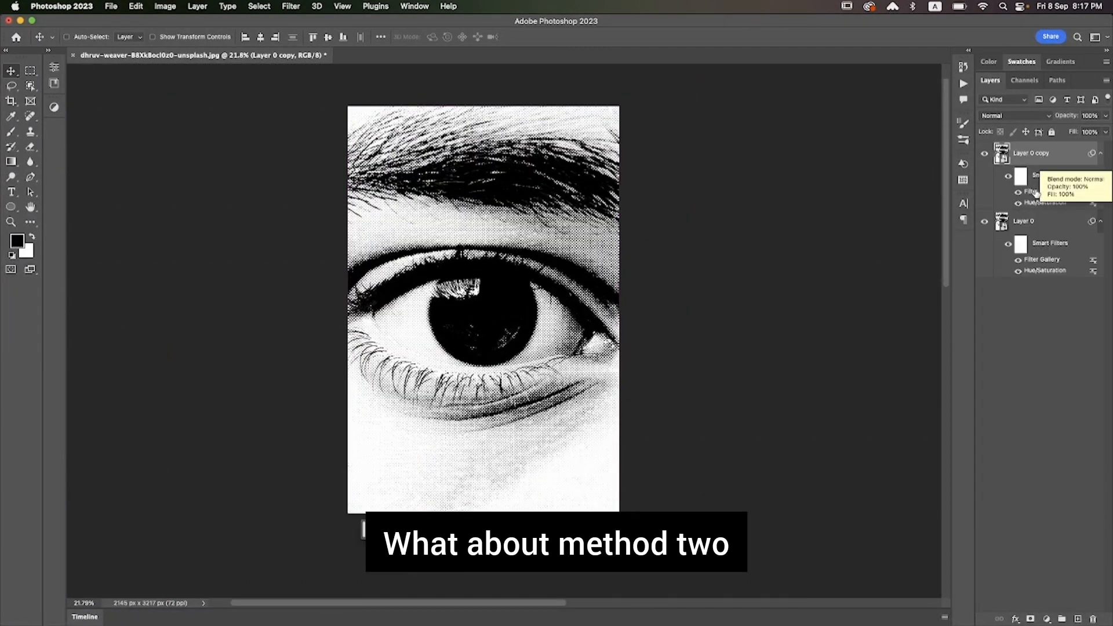
# - Apply a Color Halftone filter to Layer 0 copy with a maximum radius of 22 pixels and all four channel angles at 0
pyautogui.click(291, 7)
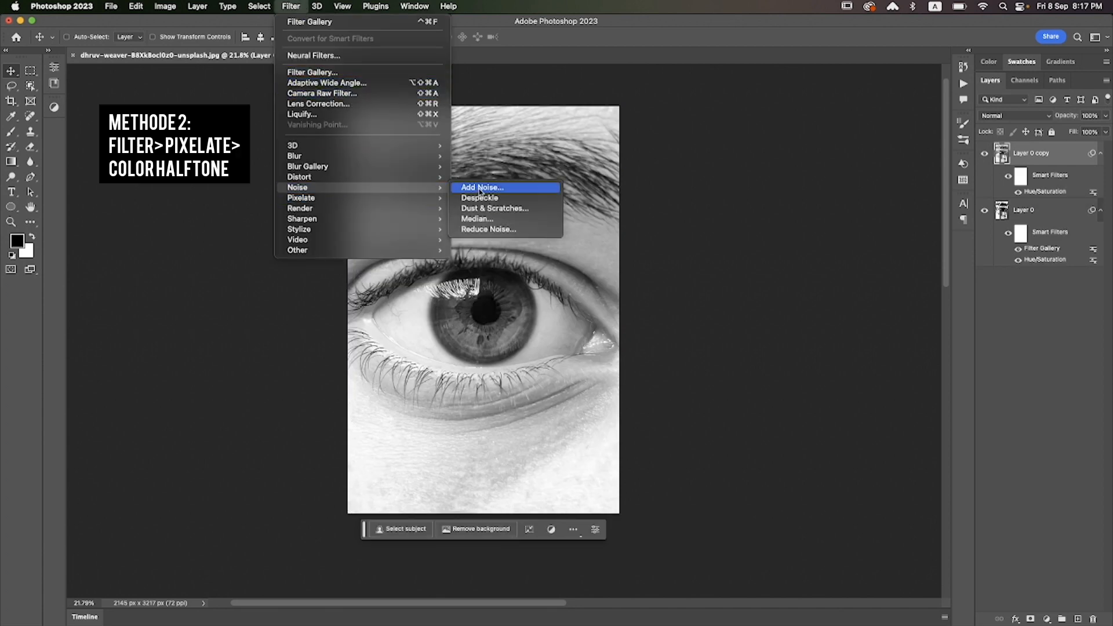
pyautogui.moveTo(426, 201)
pyautogui.click(474, 198)
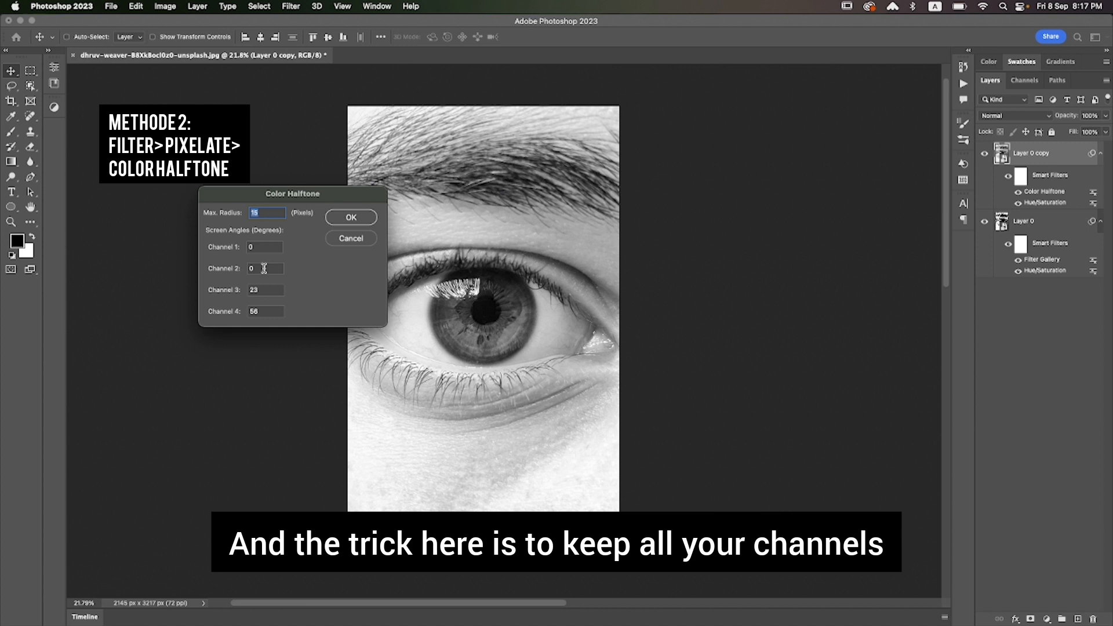
pyautogui.moveTo(266, 294); pyautogui.dragTo(223, 295)
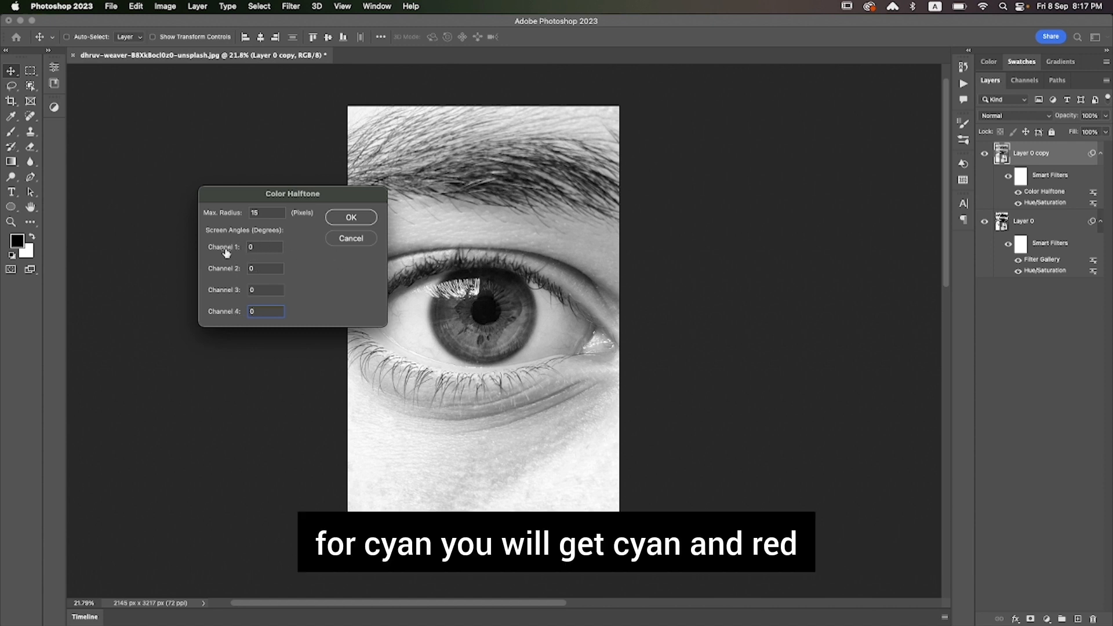
pyautogui.click(253, 269)
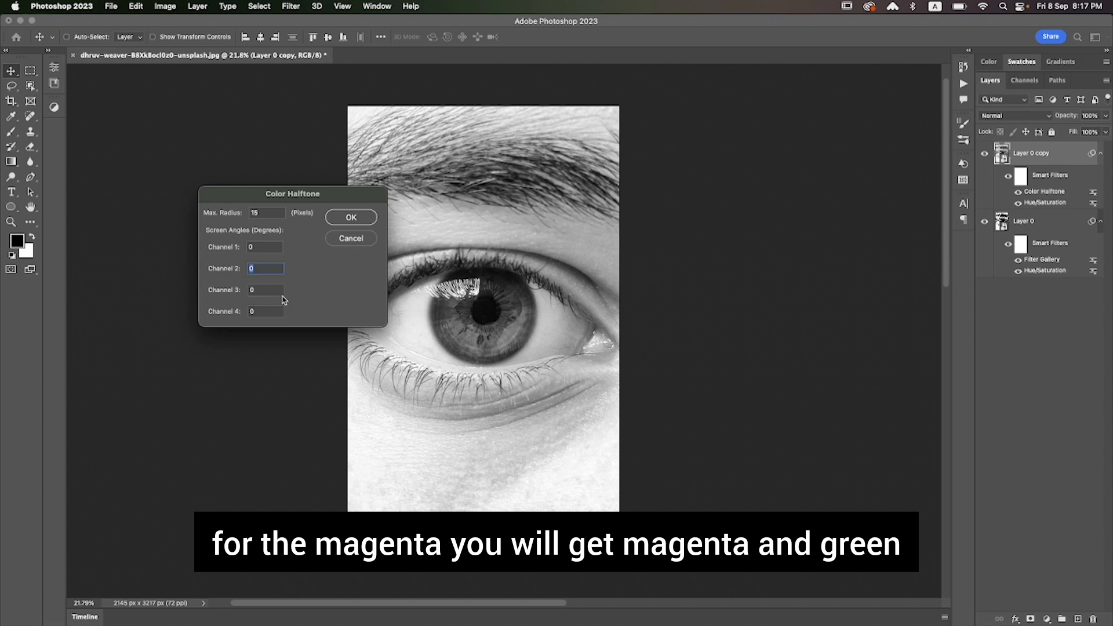
pyautogui.click(254, 292)
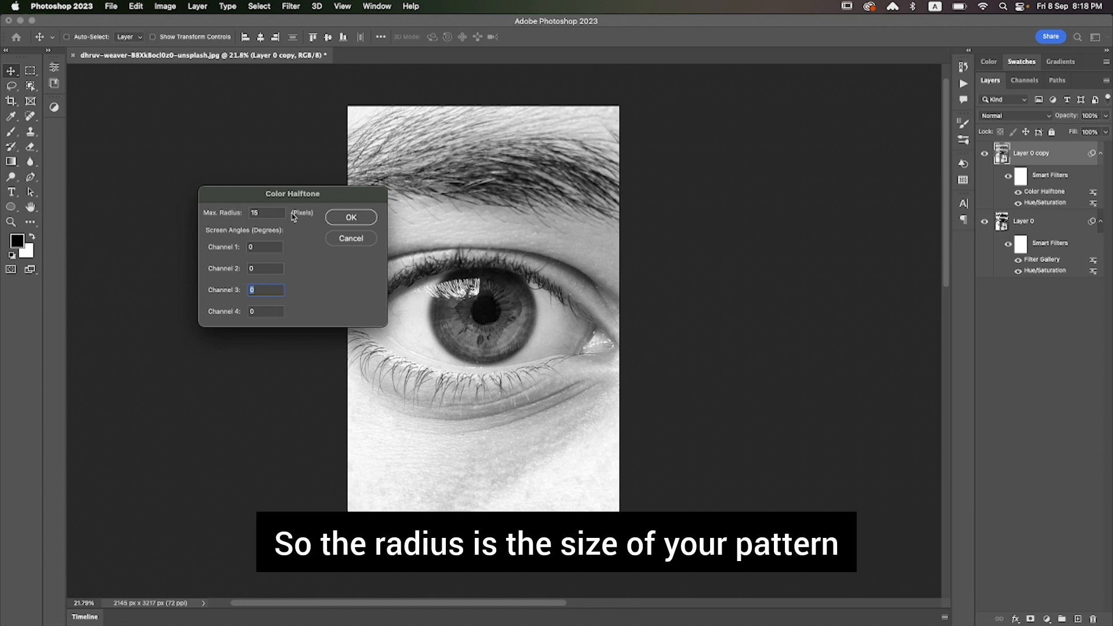
pyautogui.click(269, 218)
pyautogui.click(351, 218)
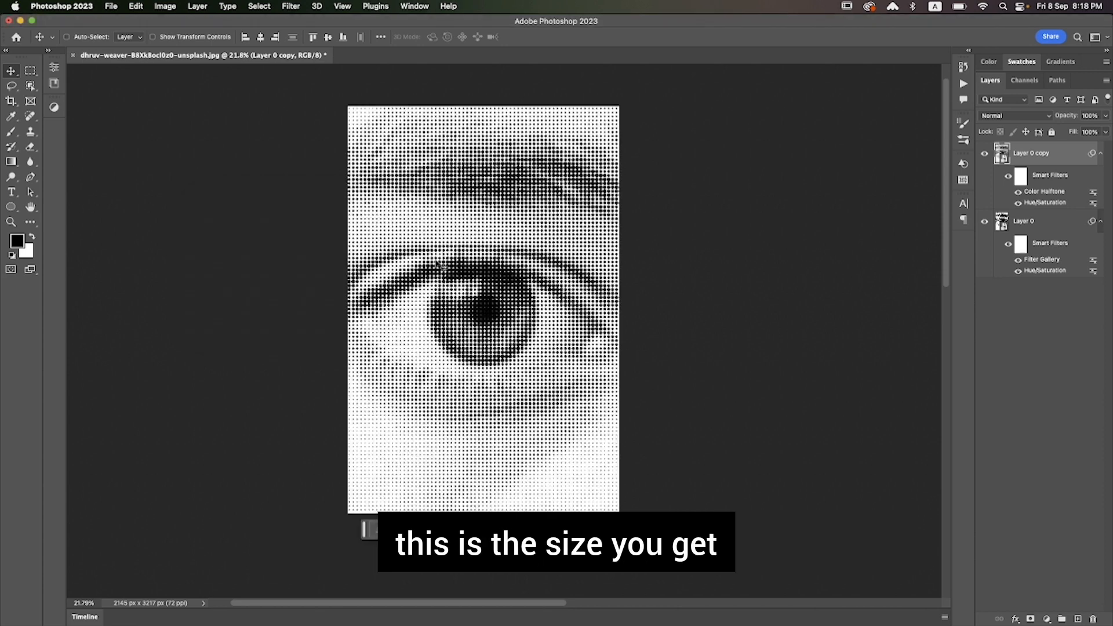
# - Set the Color Halftone filter's maximum radius to 11 pixels and inspect the resulting dot pattern
pyautogui.doubleClick(1044, 192)
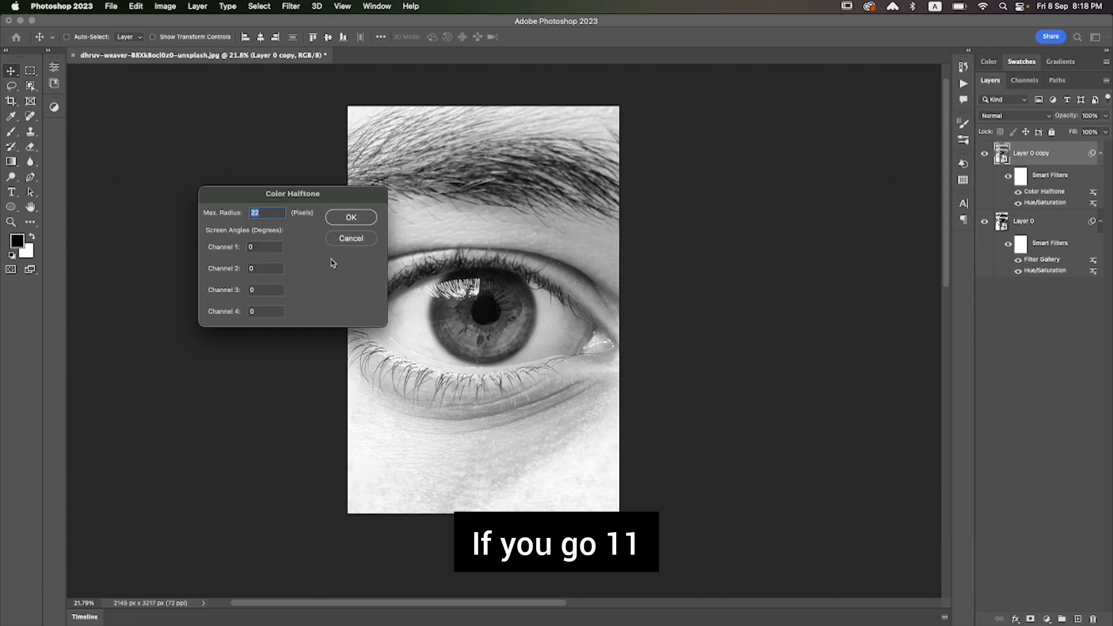
pyautogui.write('11')
pyautogui.click(350, 217)
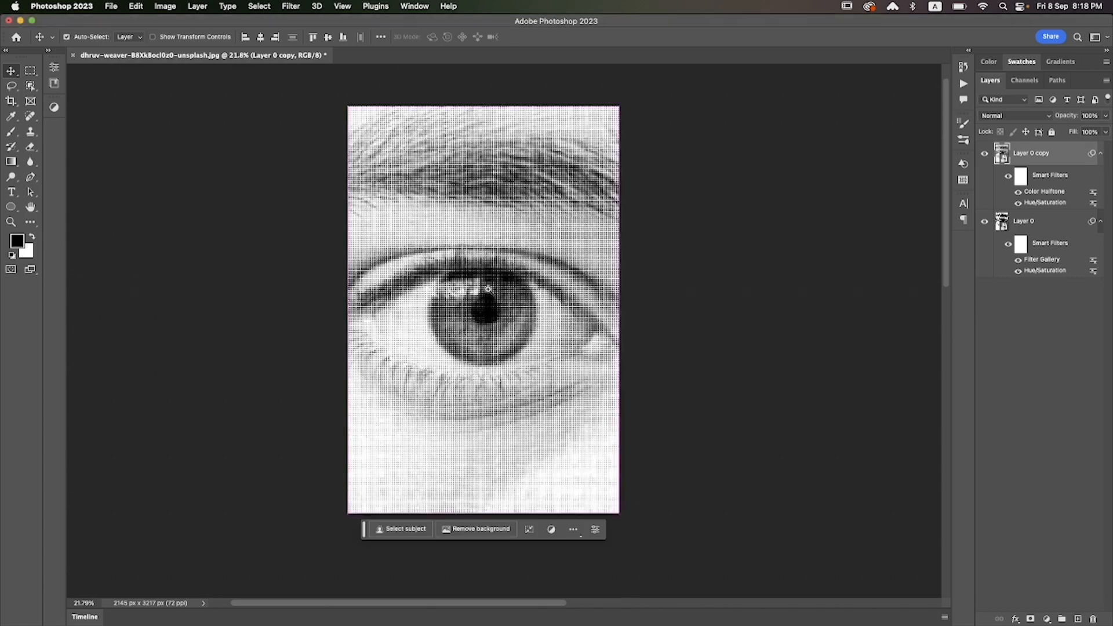
pyautogui.scroll(5, 540, 289)
pyautogui.scroll(-5, 540, 289)
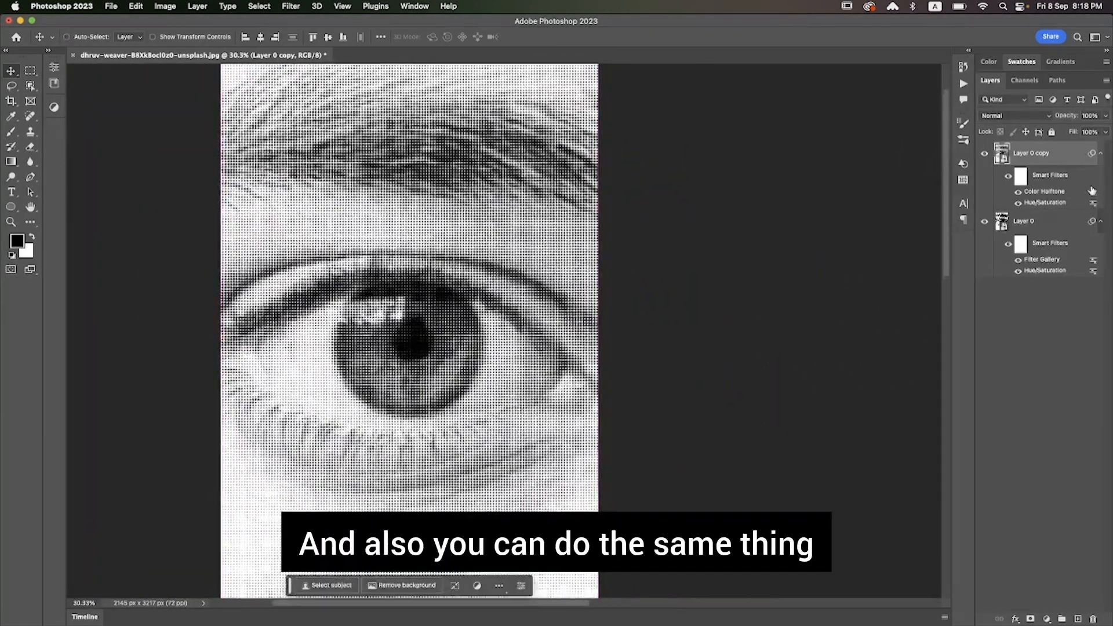
# - Set the blending mode of the Color Halftone smart filter to Overlay
pyautogui.doubleClick(1092, 191)
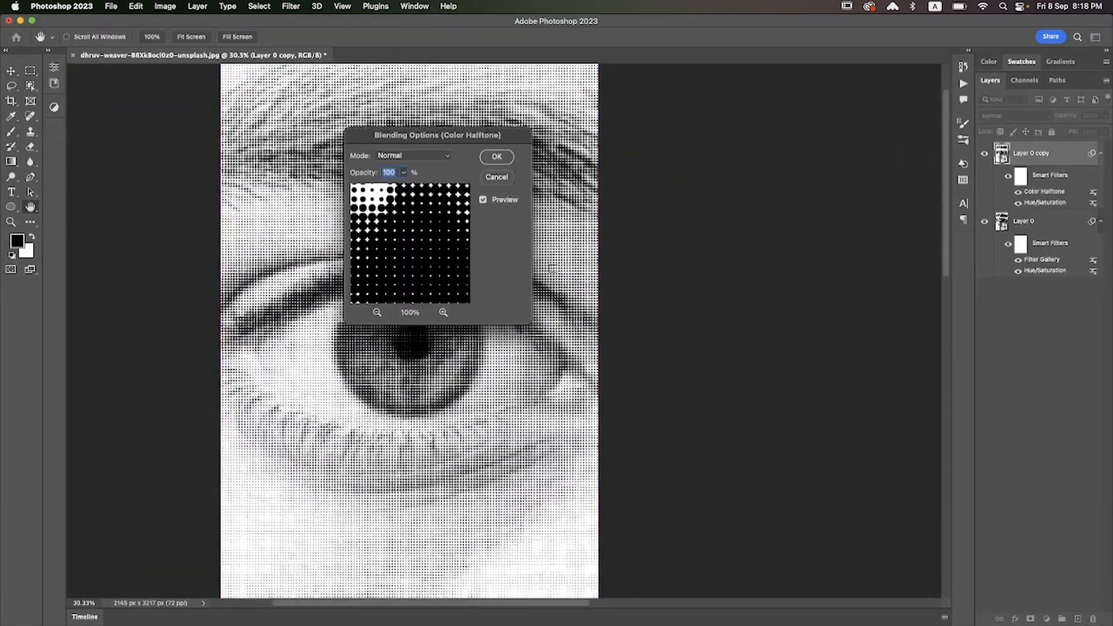
pyautogui.click(413, 155)
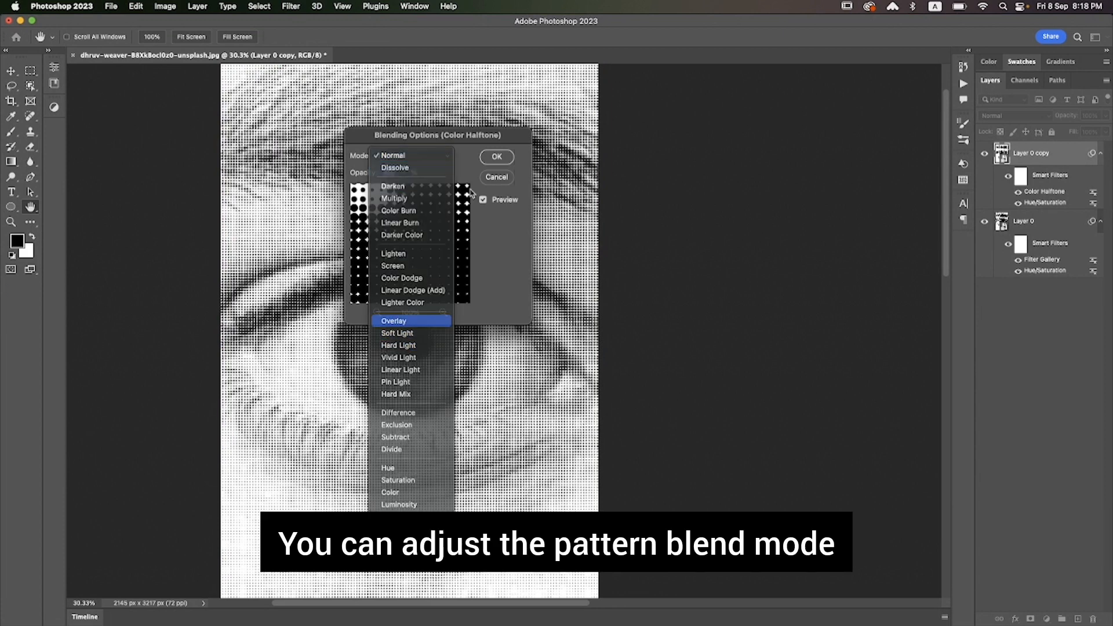
pyautogui.click(435, 320)
pyautogui.moveTo(461, 140); pyautogui.dragTo(683, 167)
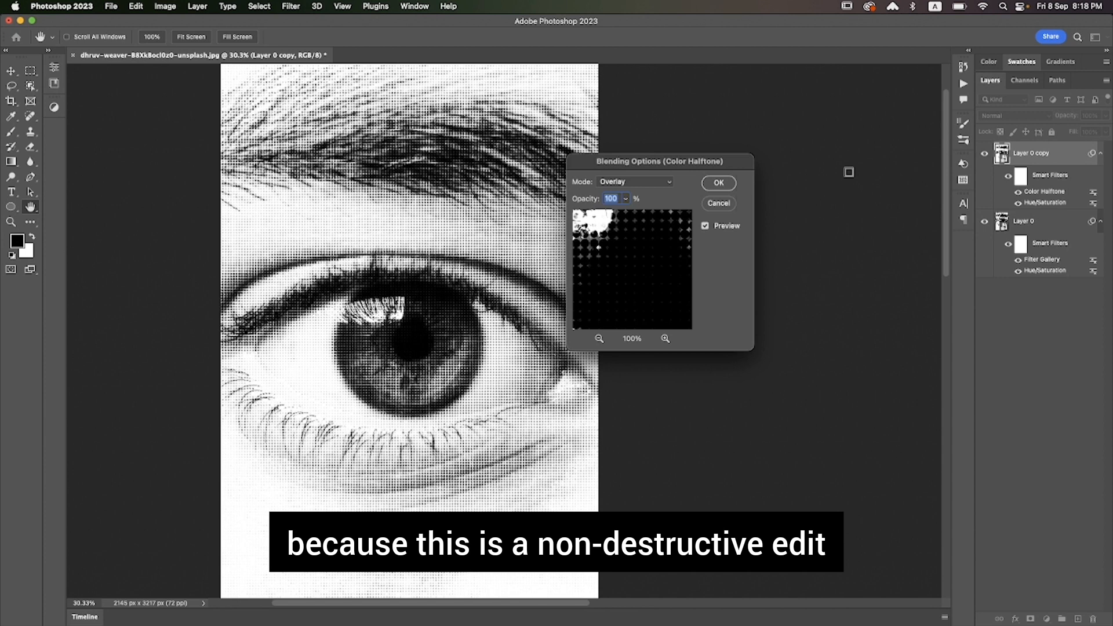
pyautogui.press('Return')
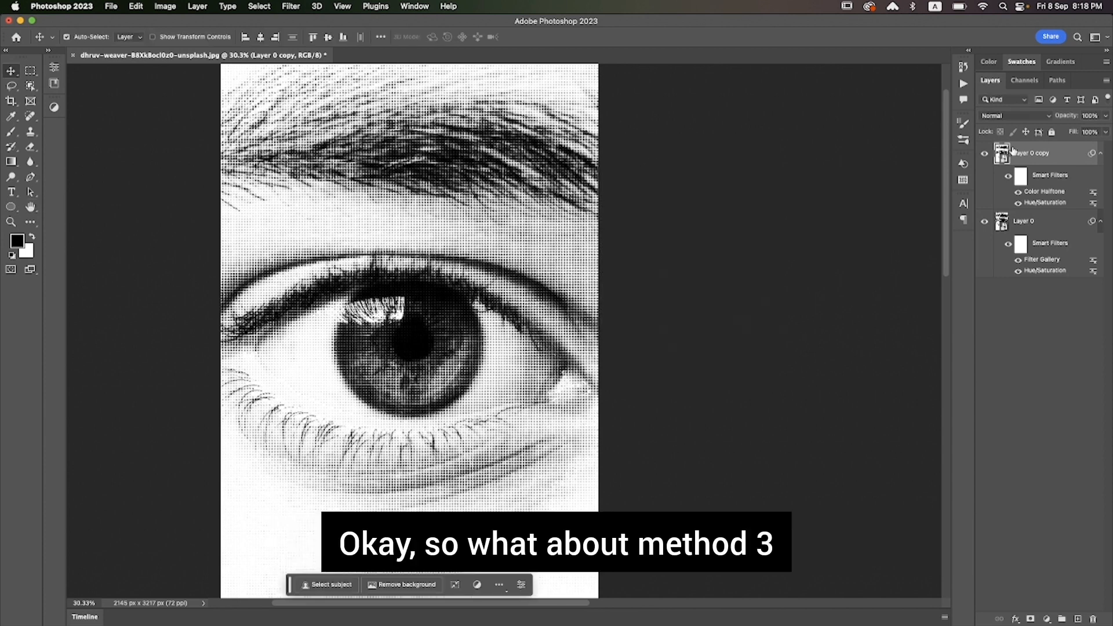
# - Duplicate Layer 0 copy and delete the Color Halftone smart filter from the new duplicate
pyautogui.press('super+j')
pyautogui.rightClick(1038, 193)
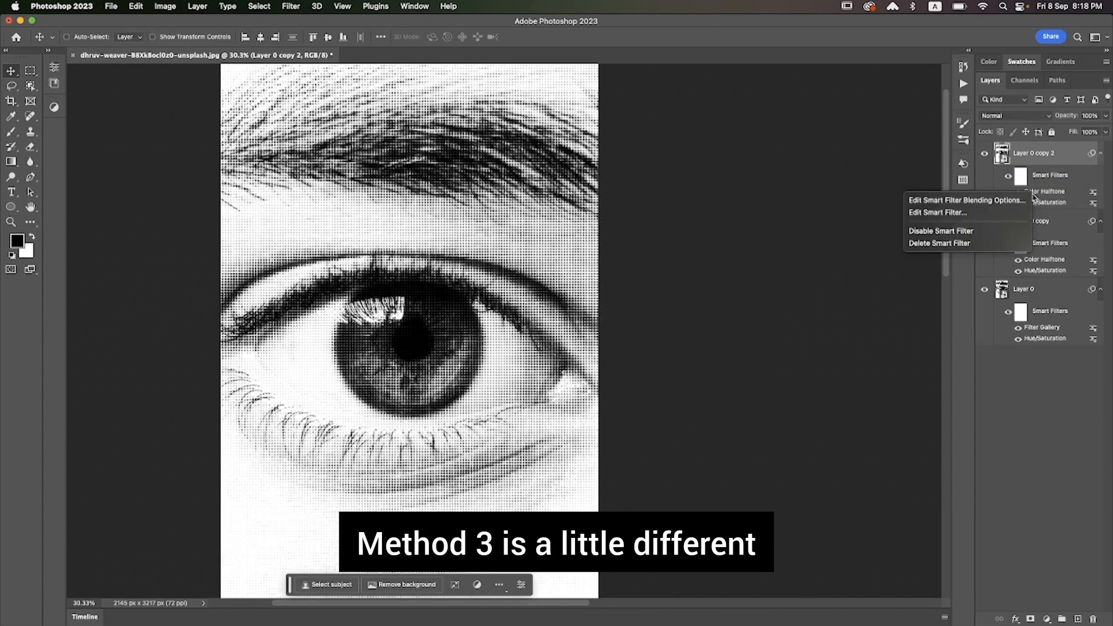
pyautogui.click(1006, 244)
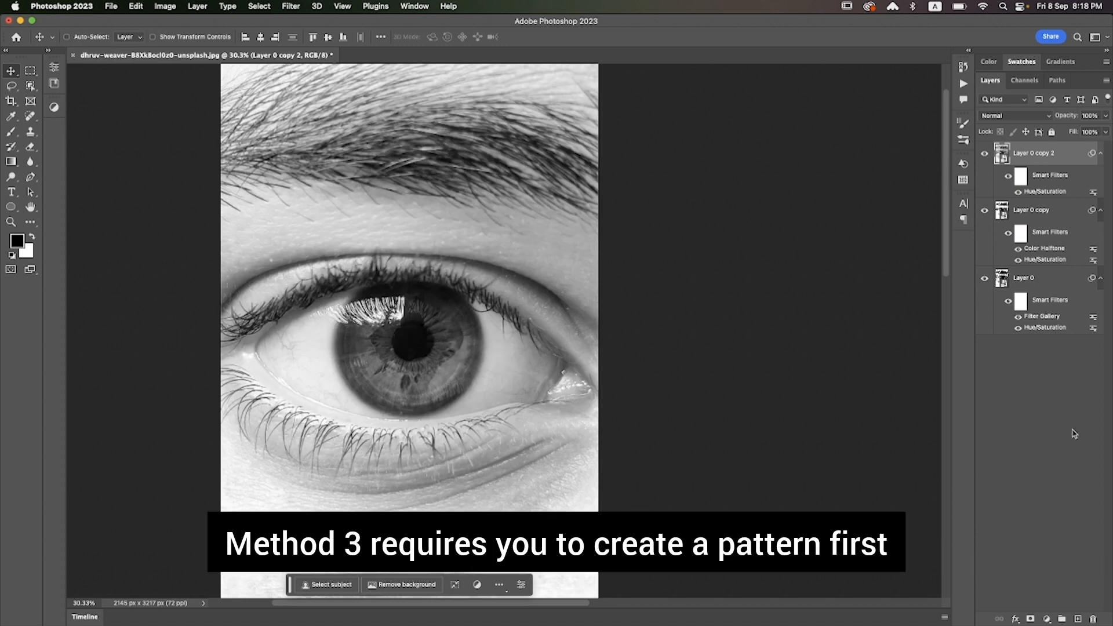
# - Create a transparent 100 x 100 px RGB document at 300 pixels/inch and fill its layer with white
pyautogui.click(111, 7)
pyautogui.click(119, 21)
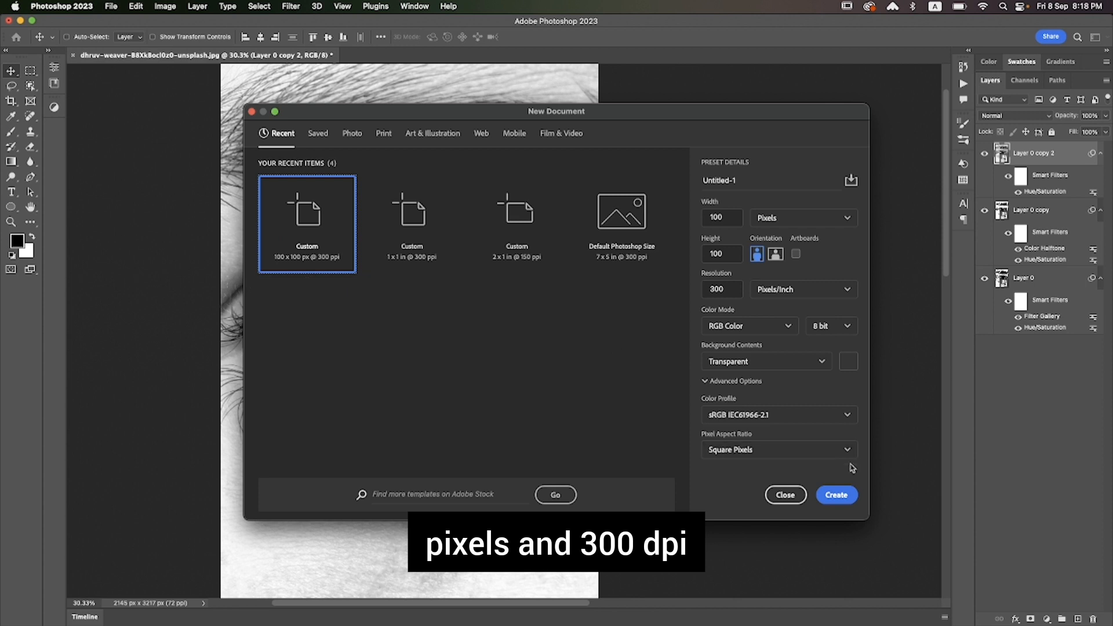
pyautogui.click(837, 494)
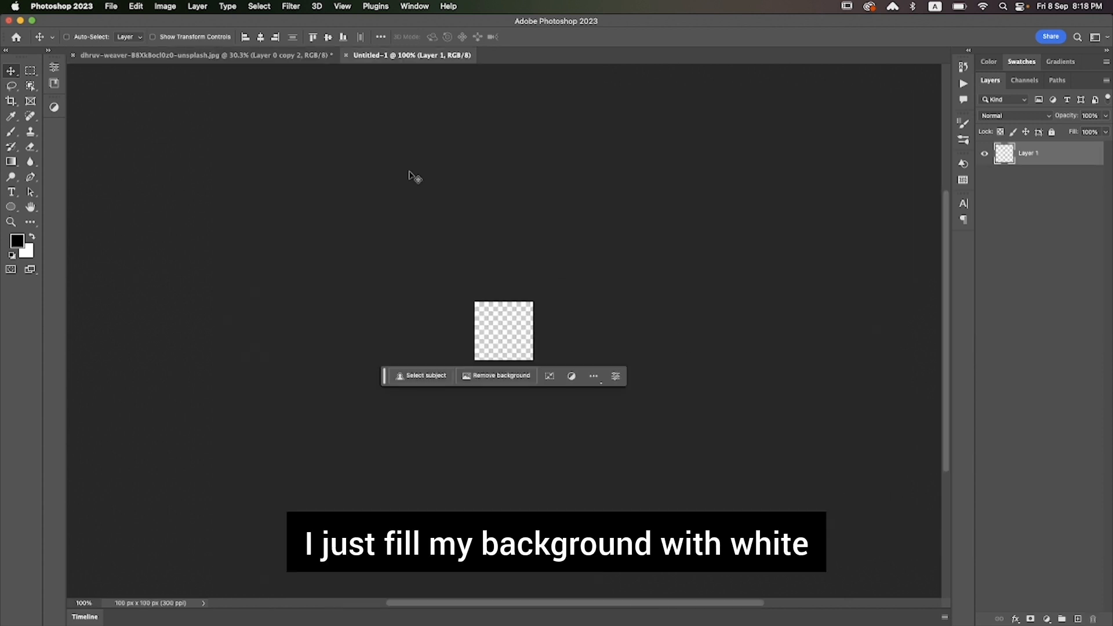
pyautogui.press('super+BackSpace')
pyautogui.press('super+0')
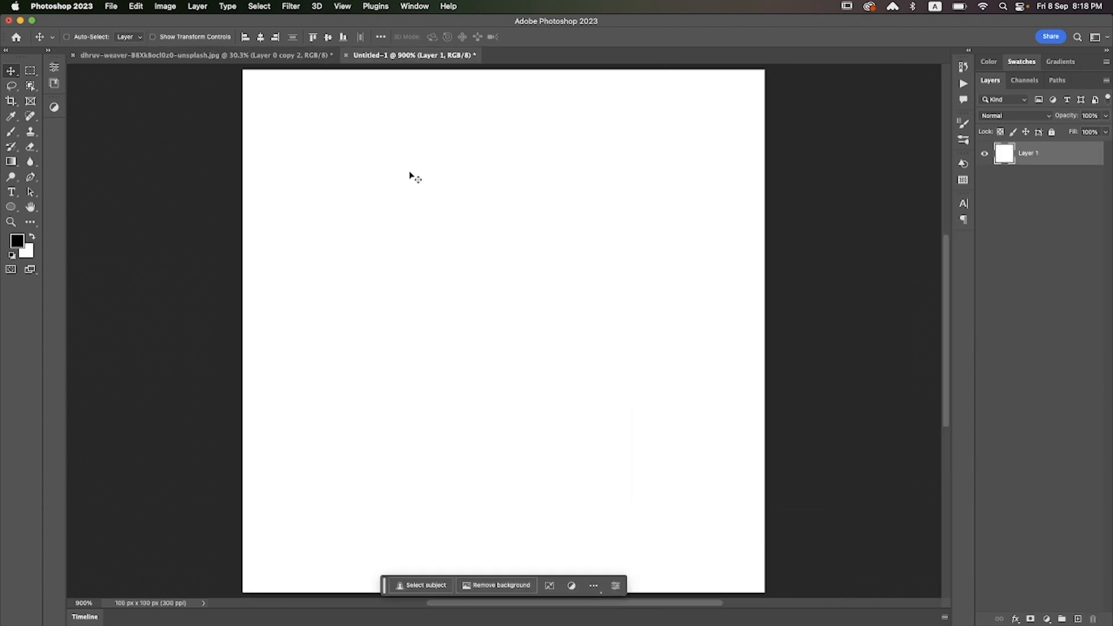
# - Draw a black circle about 68 px in diameter with the Ellipse tool and center it on the canvas
pyautogui.press('u')
pyautogui.rightClick(11, 207)
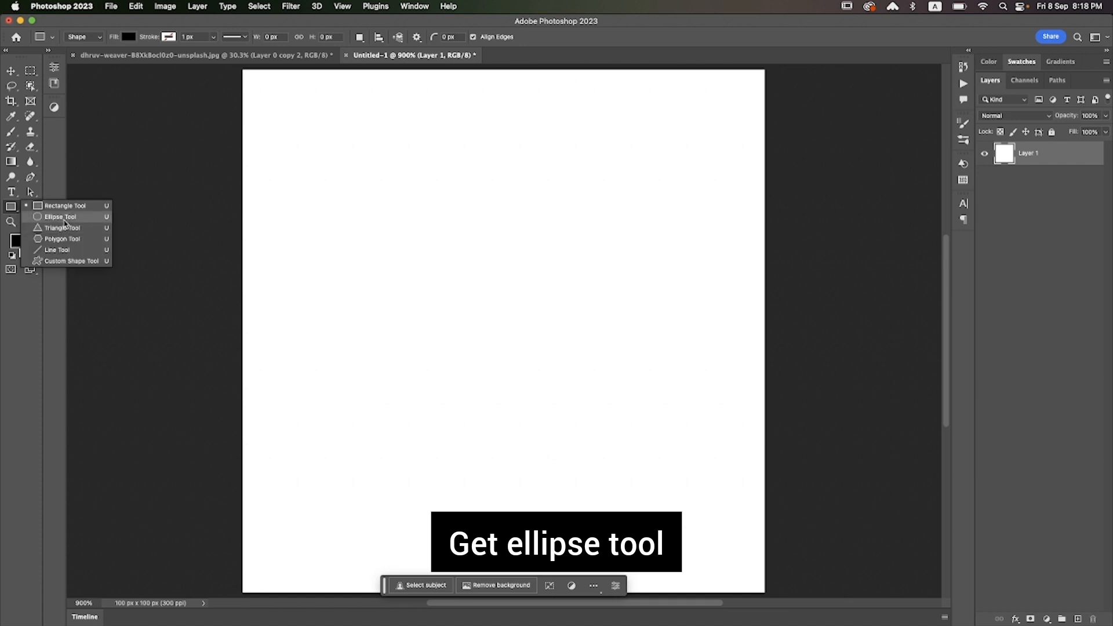
pyautogui.click(124, 214)
pyautogui.moveTo(324, 136); pyautogui.dragTo(683, 492)
pyautogui.press('v')
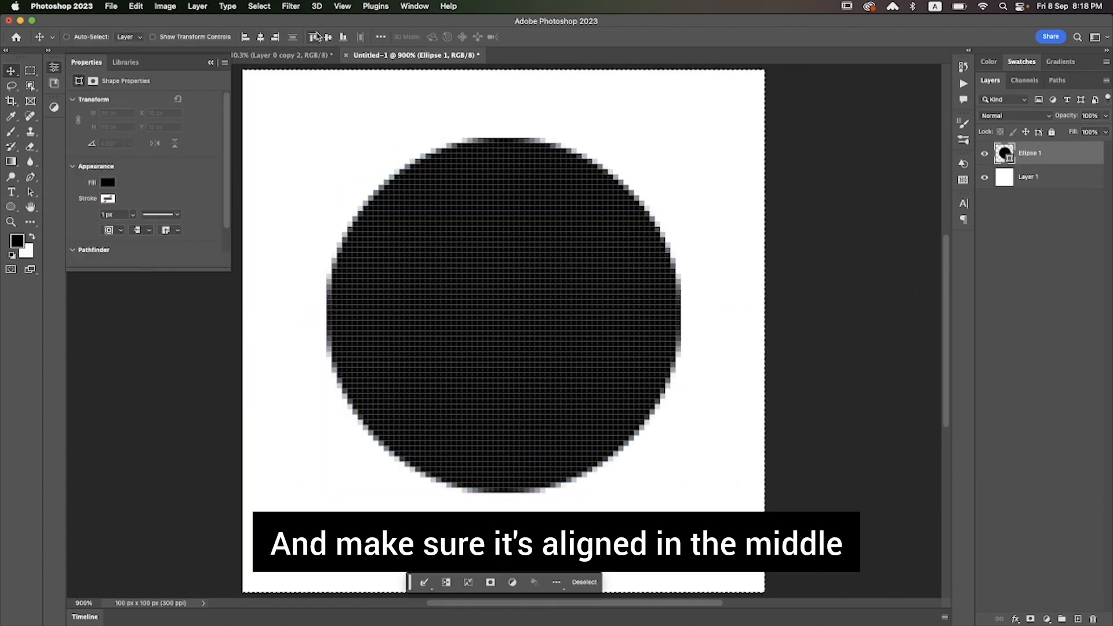
pyautogui.click(327, 37)
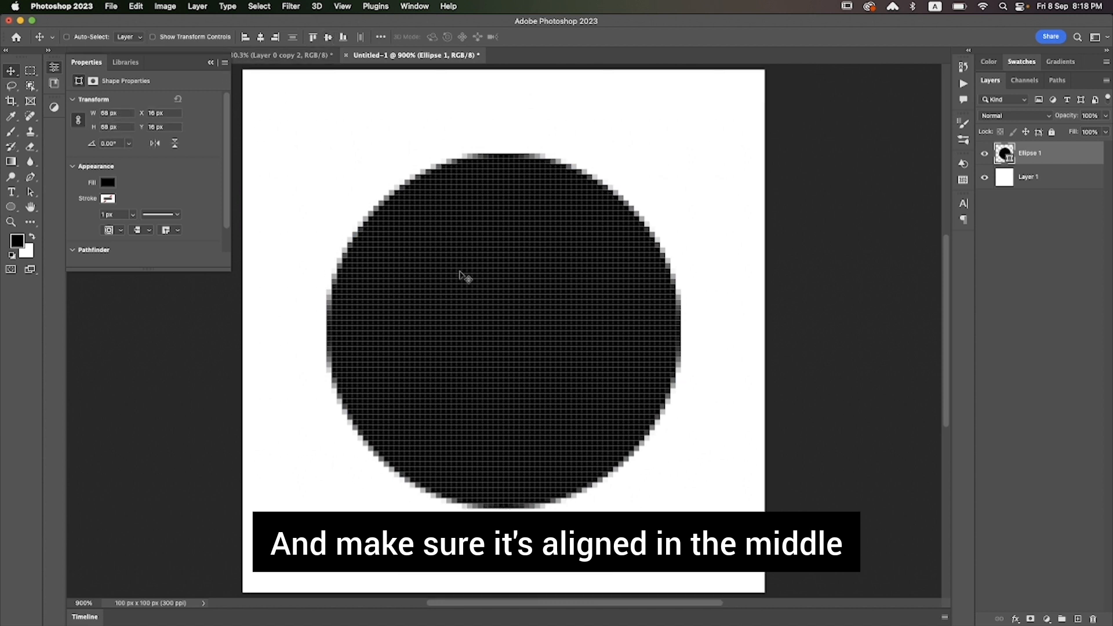
# - Rasterize the black circle and apply a Gaussian Blur with a radius of 10 pixels
pyautogui.click(291, 7)
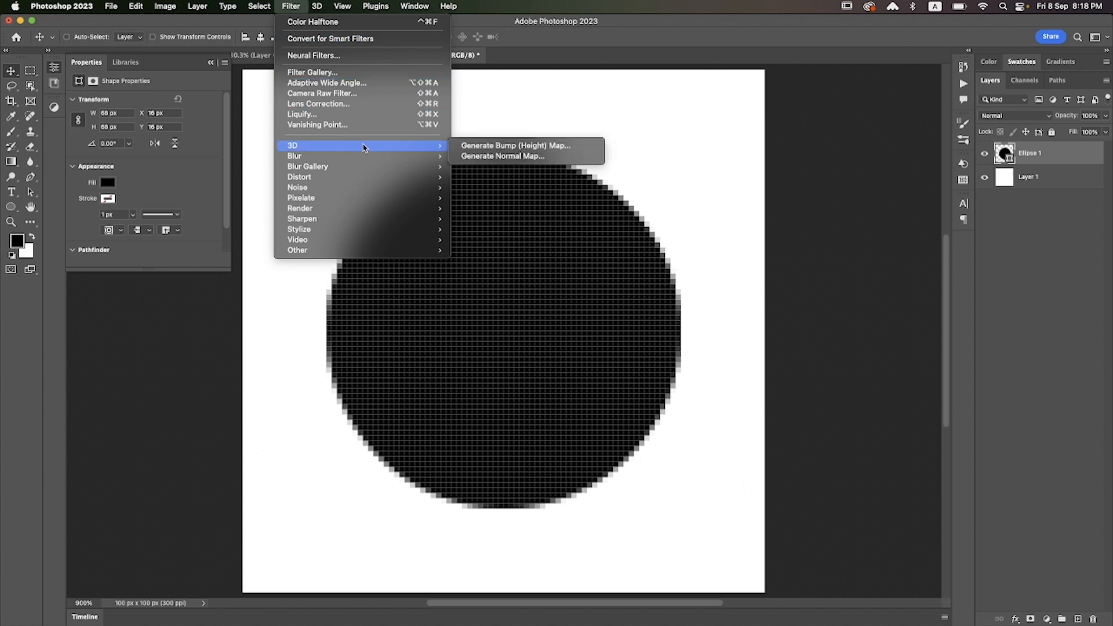
pyautogui.moveTo(365, 156)
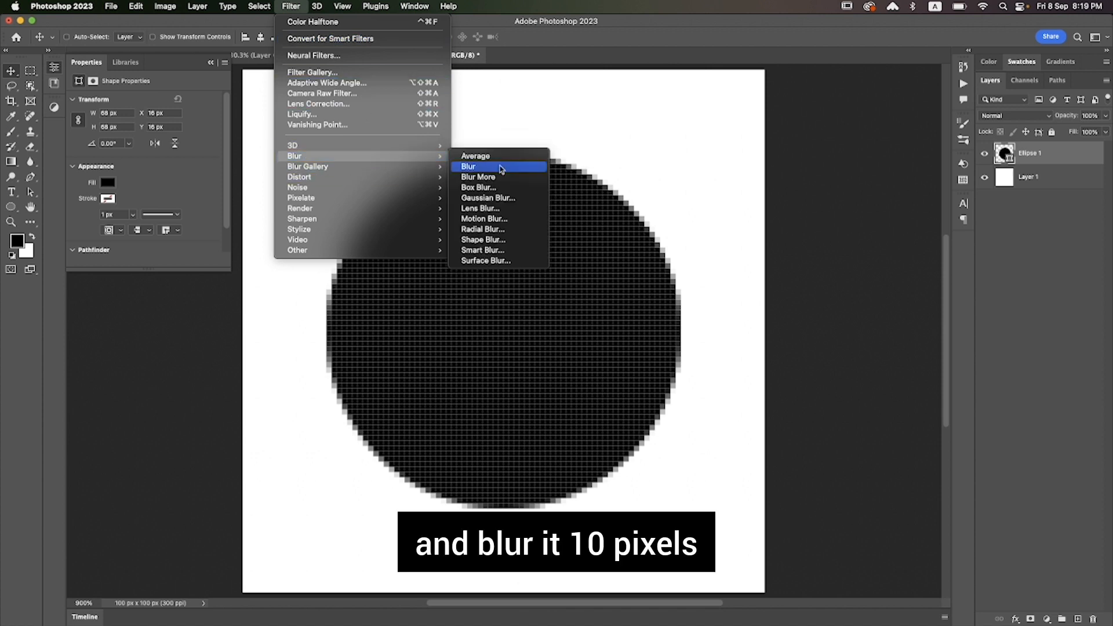
pyautogui.click(519, 198)
pyautogui.click(556, 265)
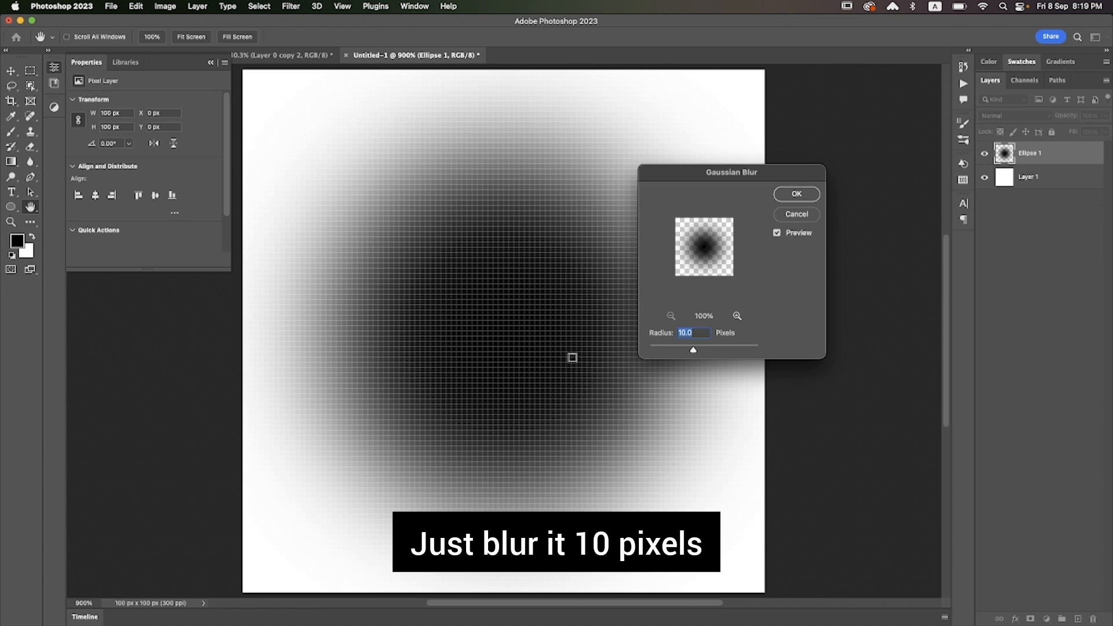
pyautogui.click(796, 194)
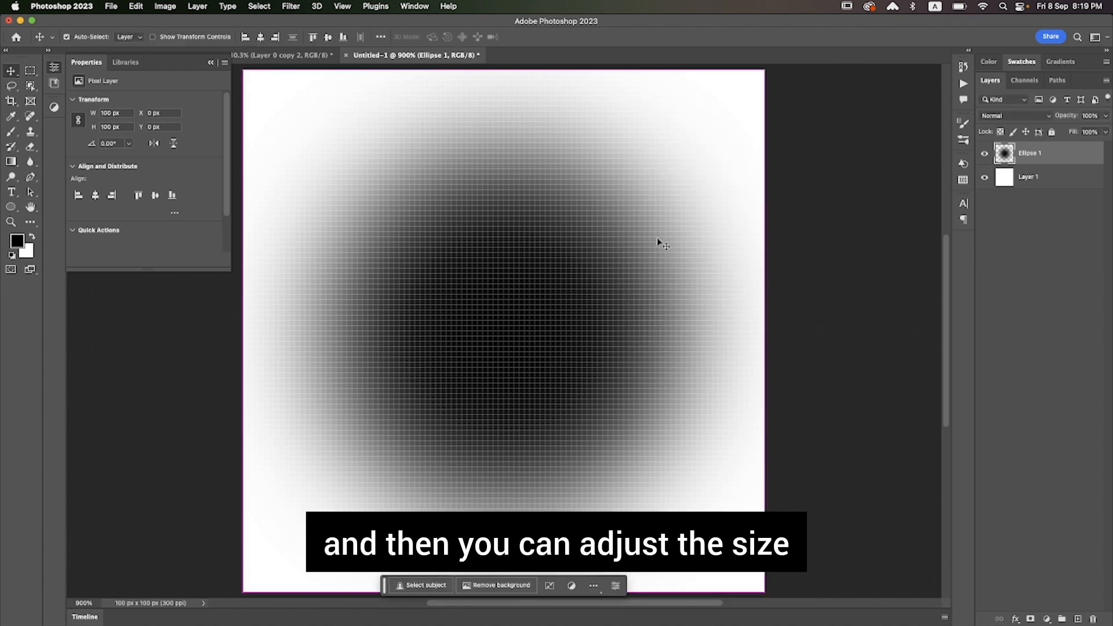
pyautogui.press('super+t')
pyautogui.moveTo(762, 329); pyautogui.dragTo(772, 328)
pyautogui.press('Escape')
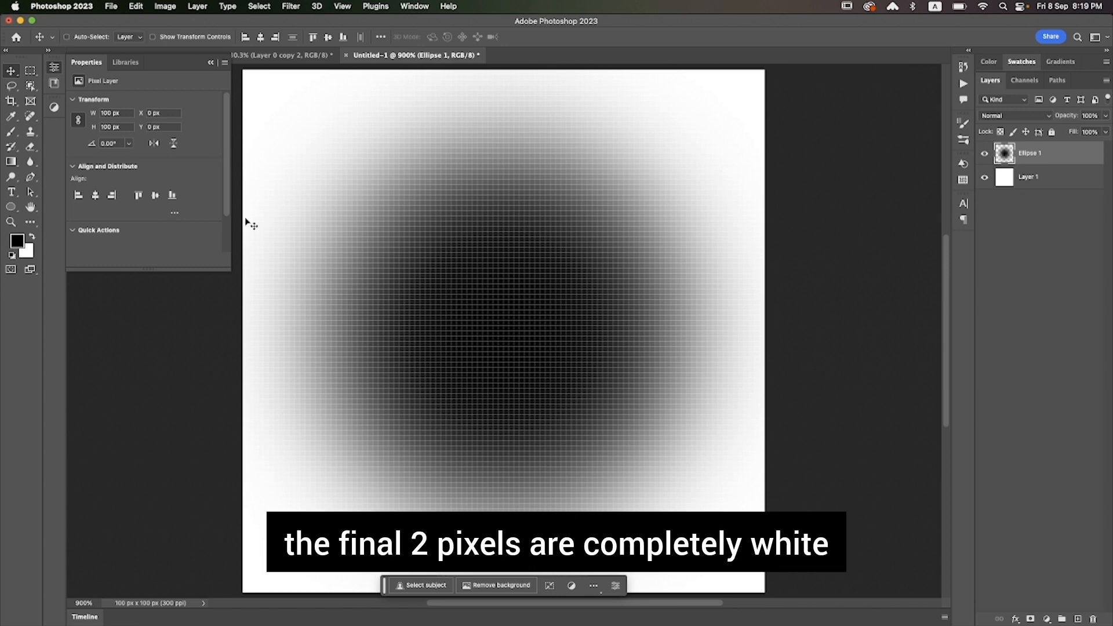
# - Check the blurred dot's edge pixels up close and close its document without saving
pyautogui.moveTo(249, 224); pyautogui.dragTo(329, 263)
pyautogui.moveTo(237, 360); pyautogui.dragTo(384, 412)
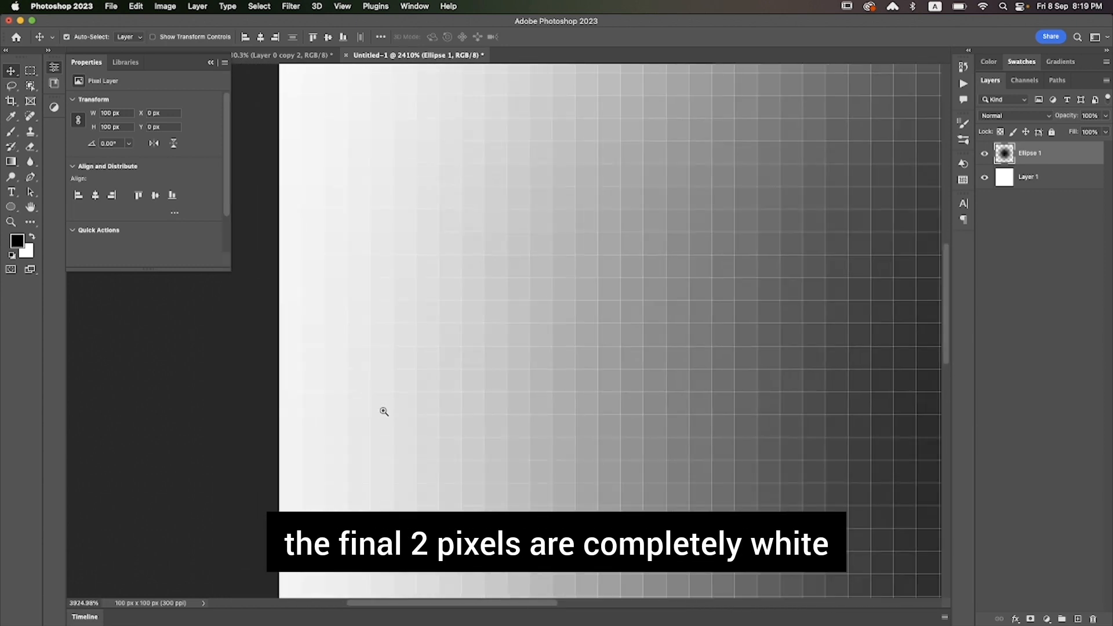
pyautogui.press('super+0')
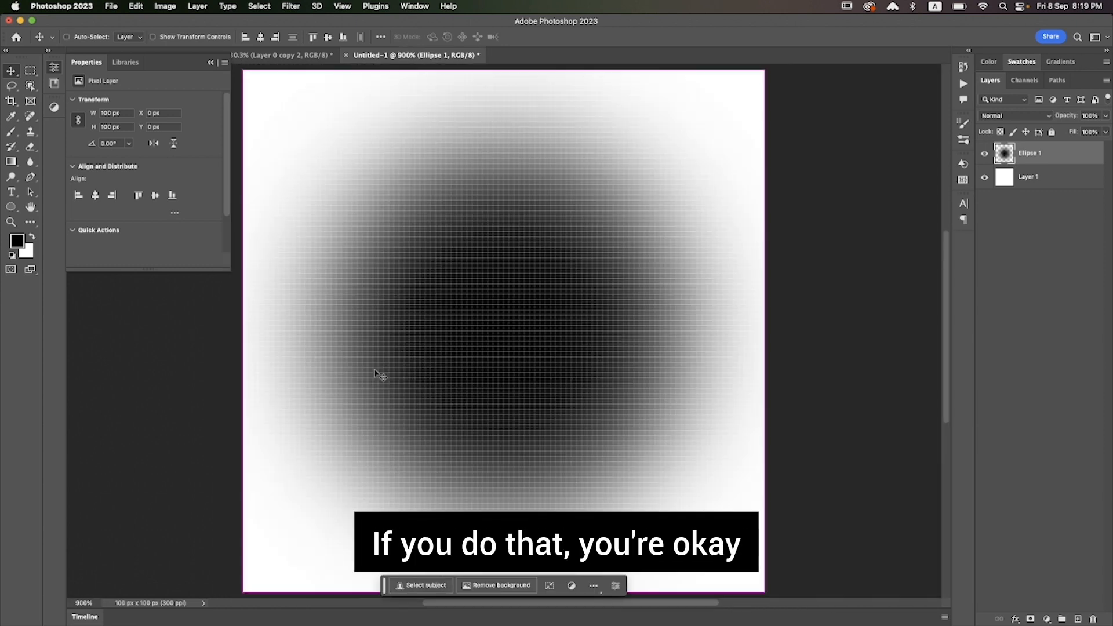
pyautogui.click(136, 6)
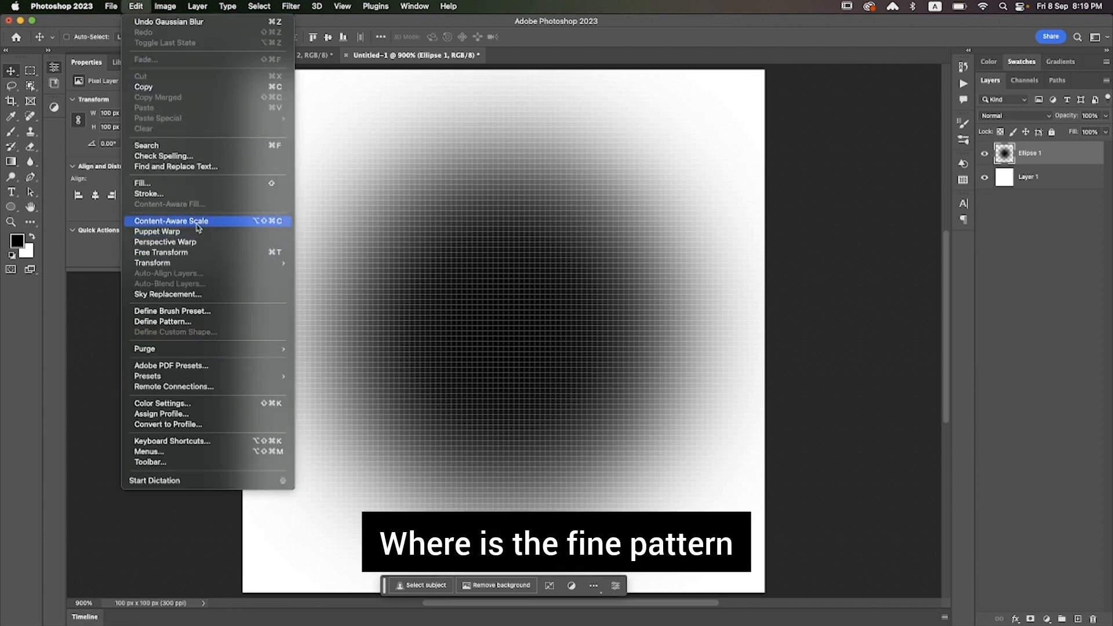
pyautogui.click(426, 283)
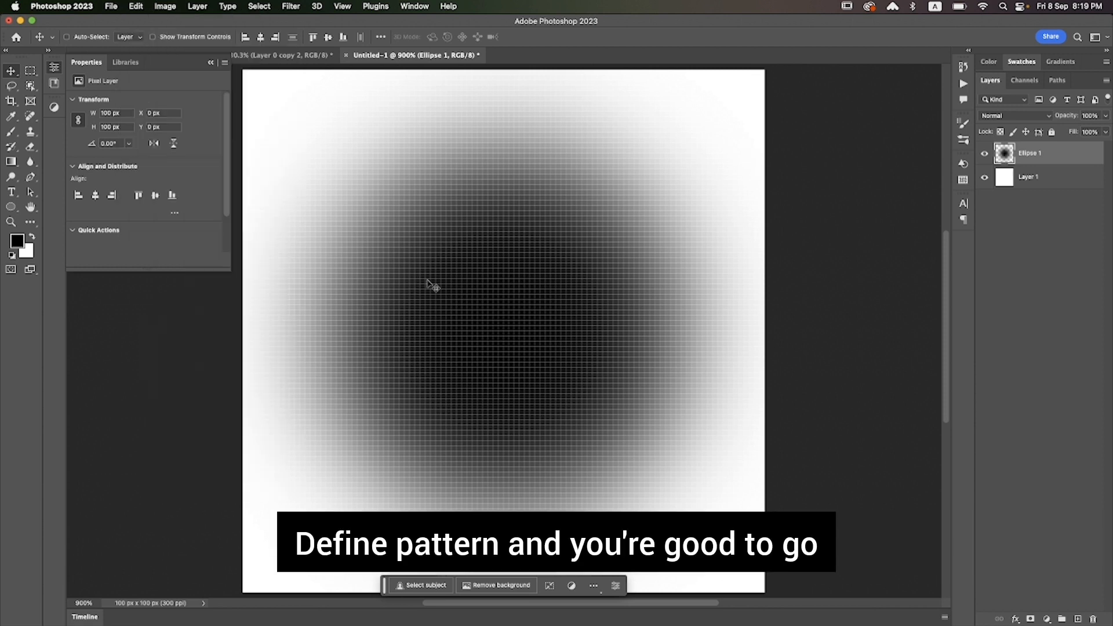
pyautogui.press('super+w')
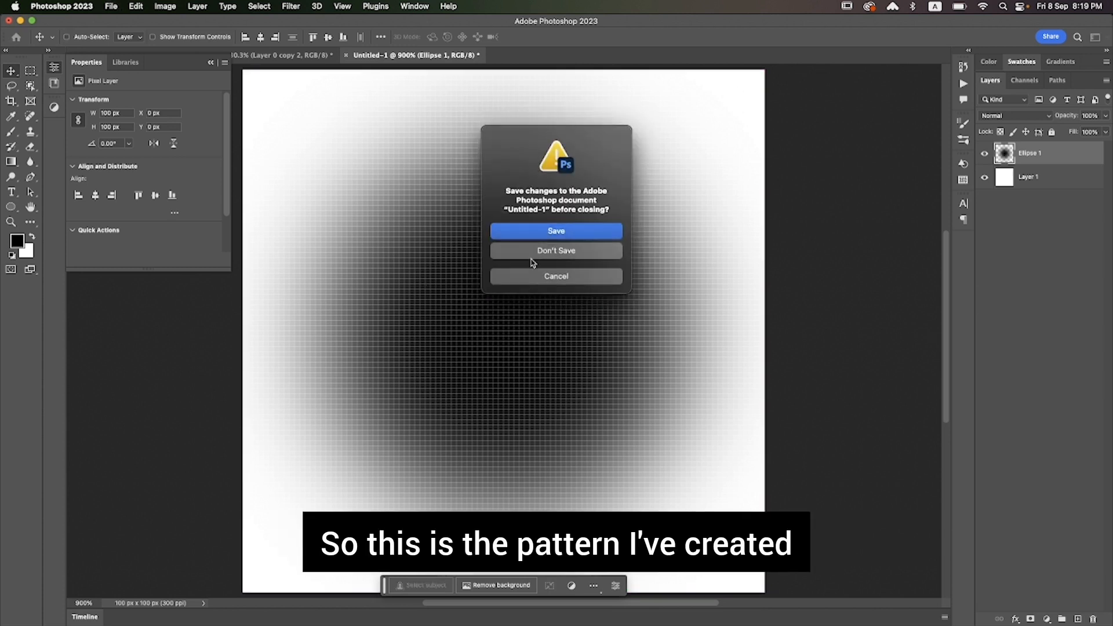
pyautogui.click(526, 257)
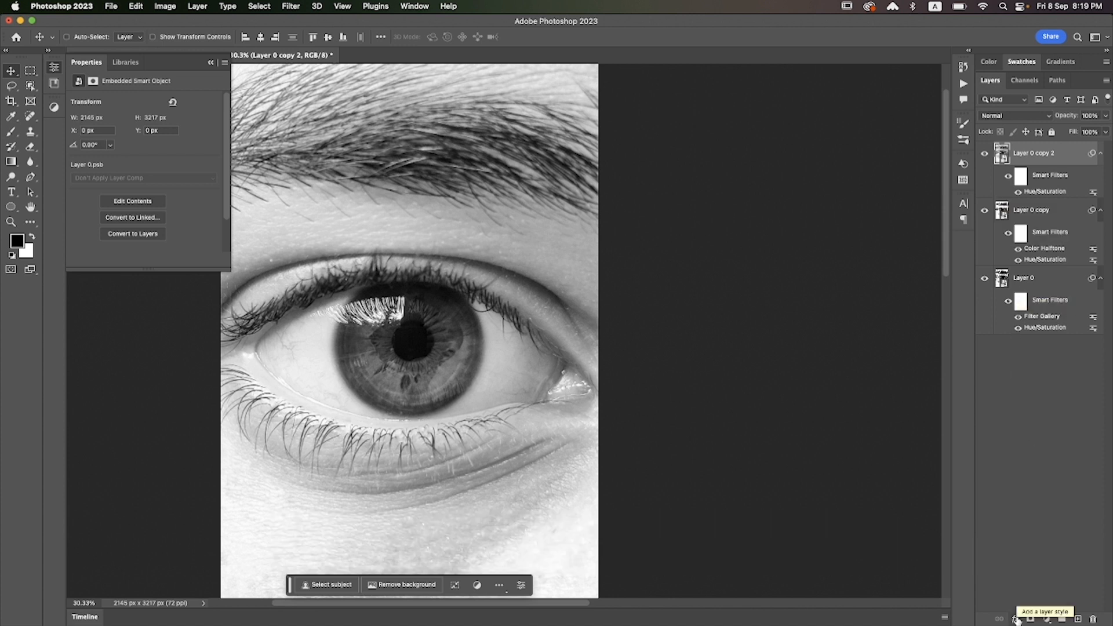
# - Add a Pattern Fill layer above Layer 0 copy 2 using the blurred black dot pattern
pyautogui.click(1046, 619)
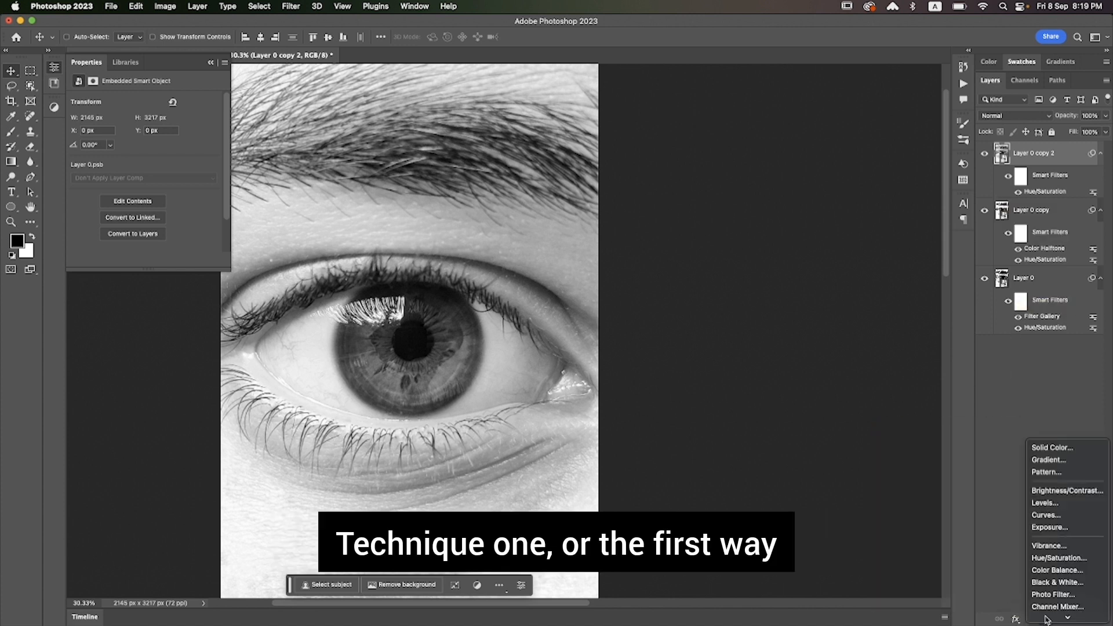
pyautogui.click(1055, 473)
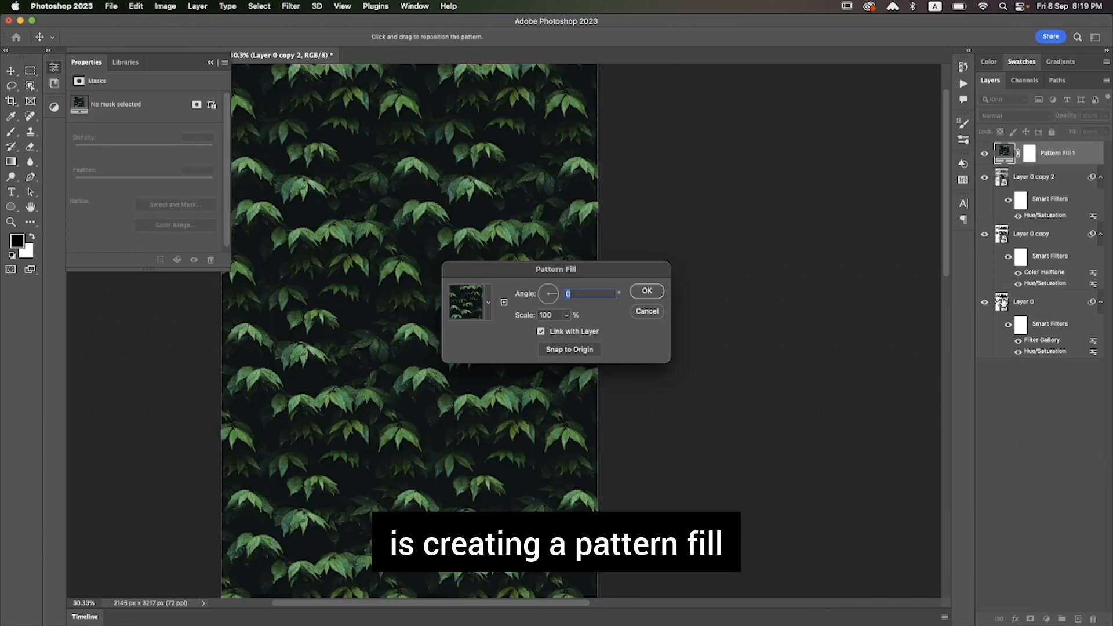
pyautogui.click(486, 302)
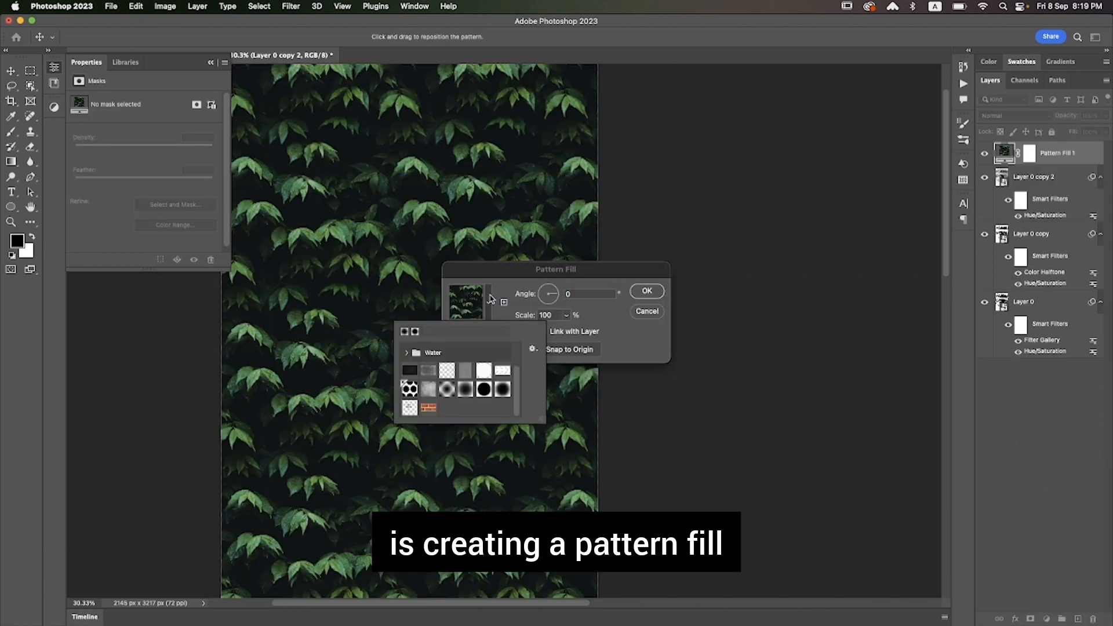
pyautogui.click(501, 389)
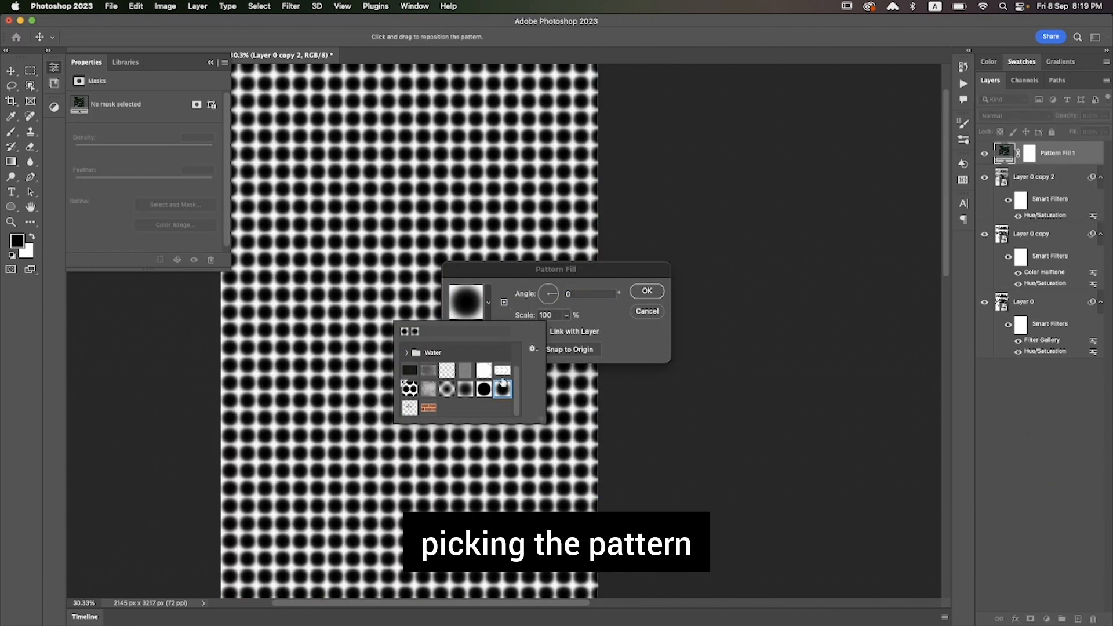
pyautogui.click(578, 307)
# - Set the pattern fill's scale to 22% and its angle to 45°
pyautogui.click(571, 316)
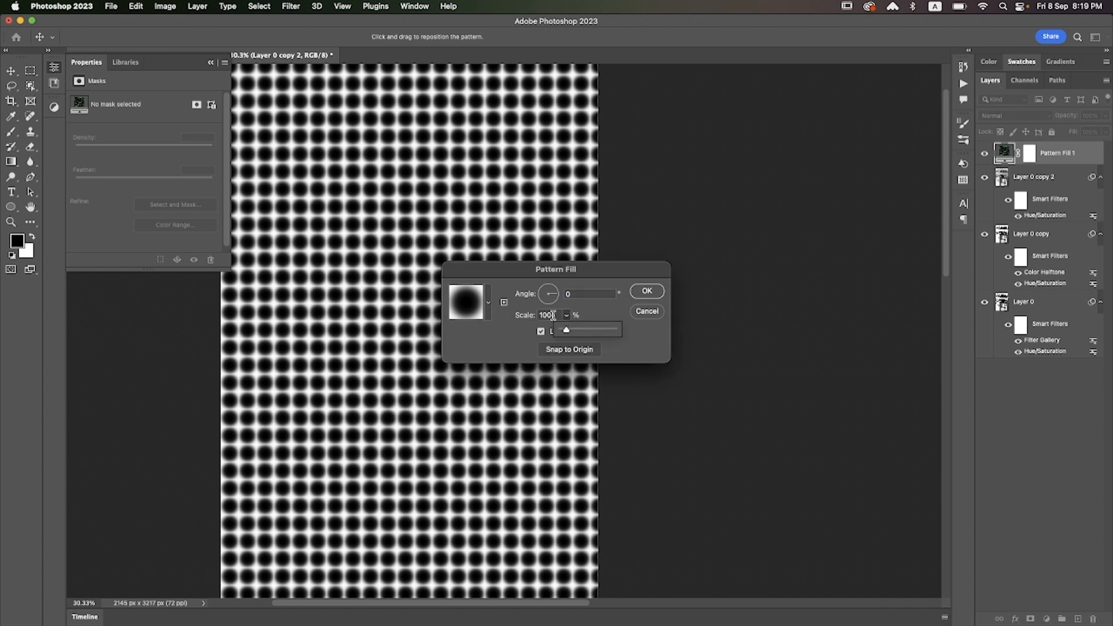
pyautogui.click(526, 315)
pyautogui.write('22')
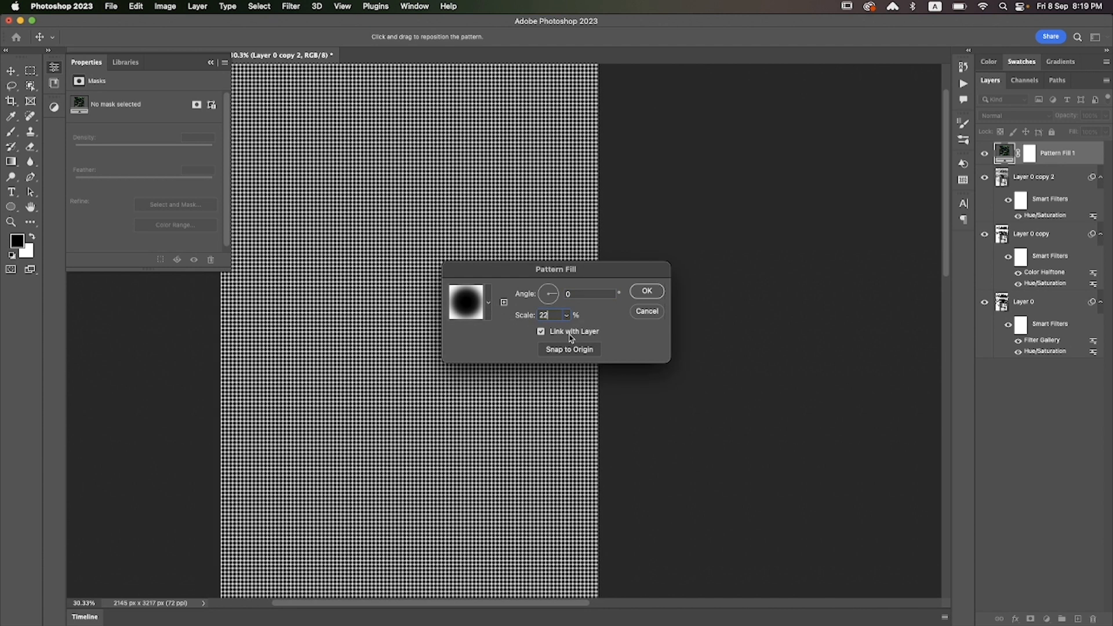
pyautogui.click(586, 293)
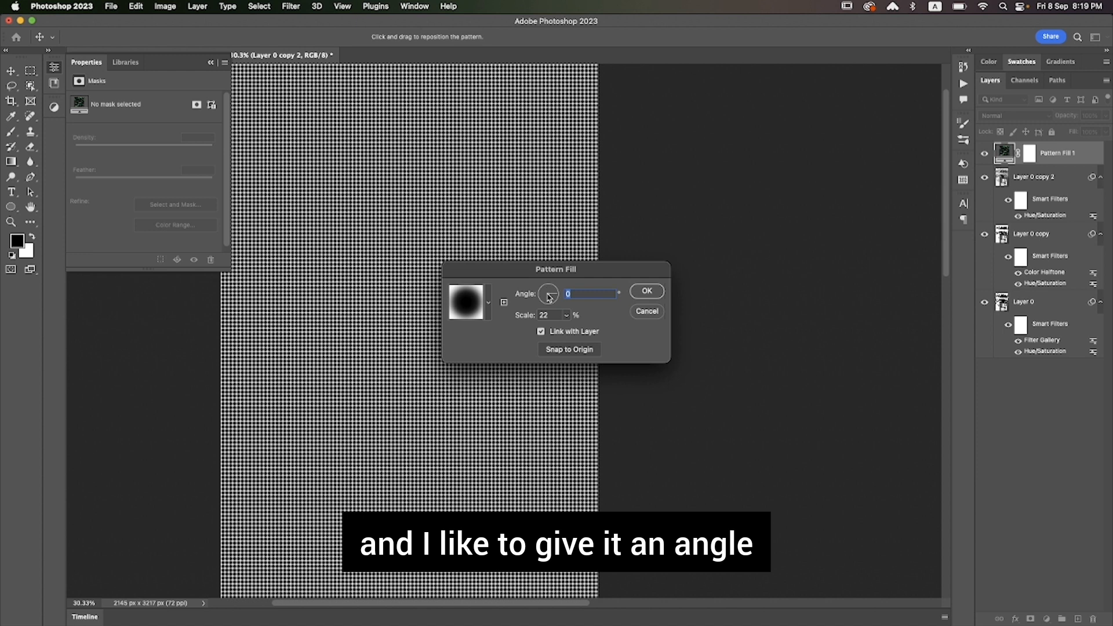
pyautogui.write('45')
pyautogui.click(646, 292)
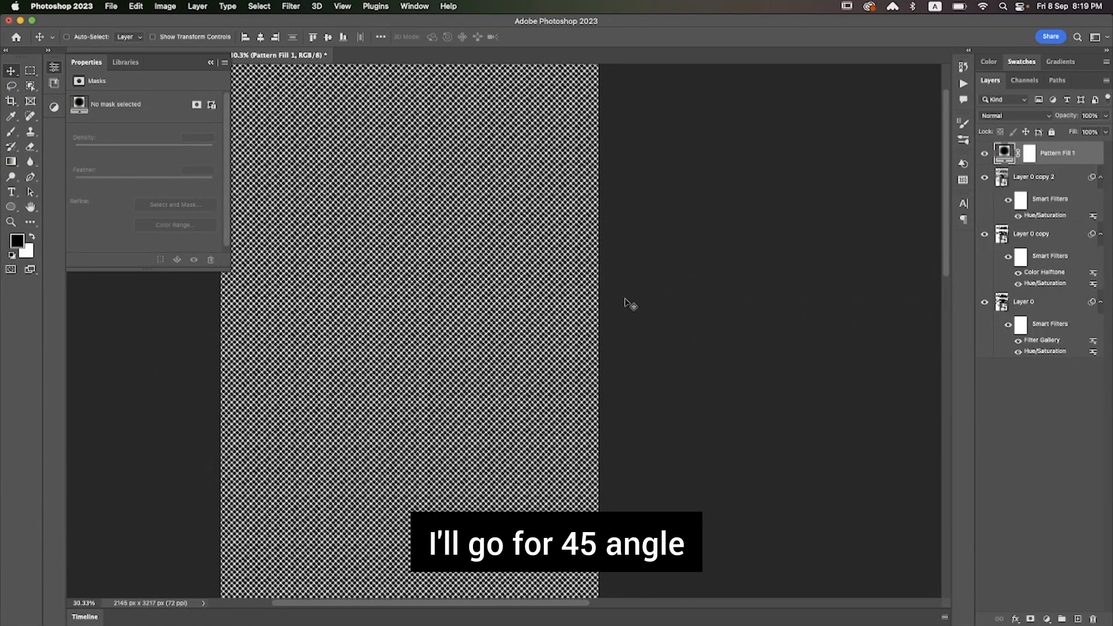
# - Blend the Pattern Fill 1 layer in Hard Mix mode and lower its fill to 70%
pyautogui.click(1020, 116)
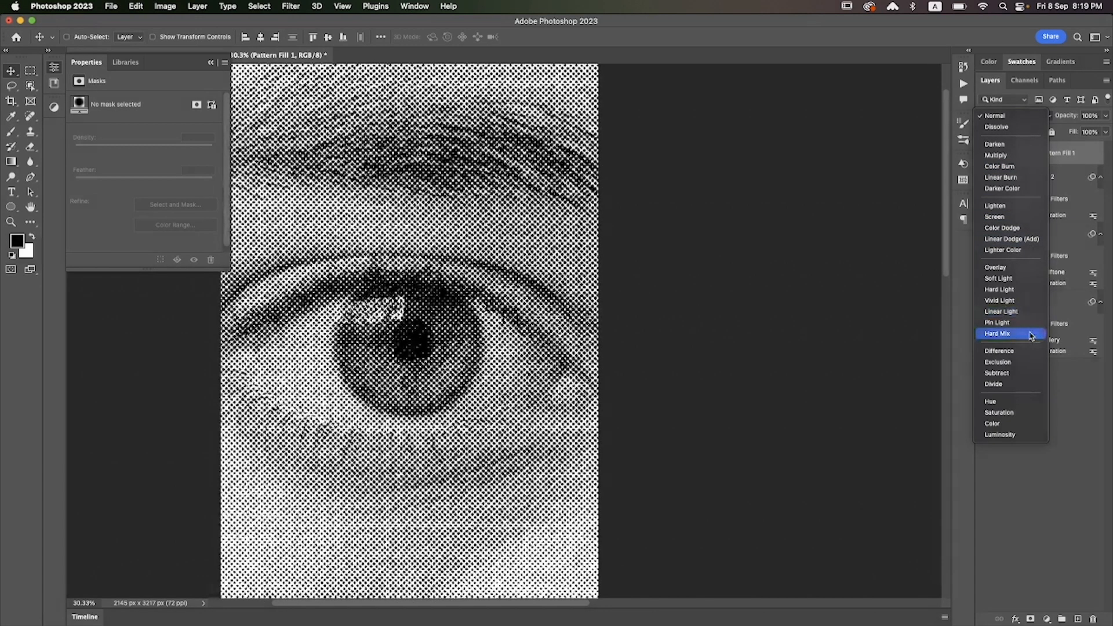
pyautogui.click(1037, 333)
pyautogui.scroll(5, 397, 368)
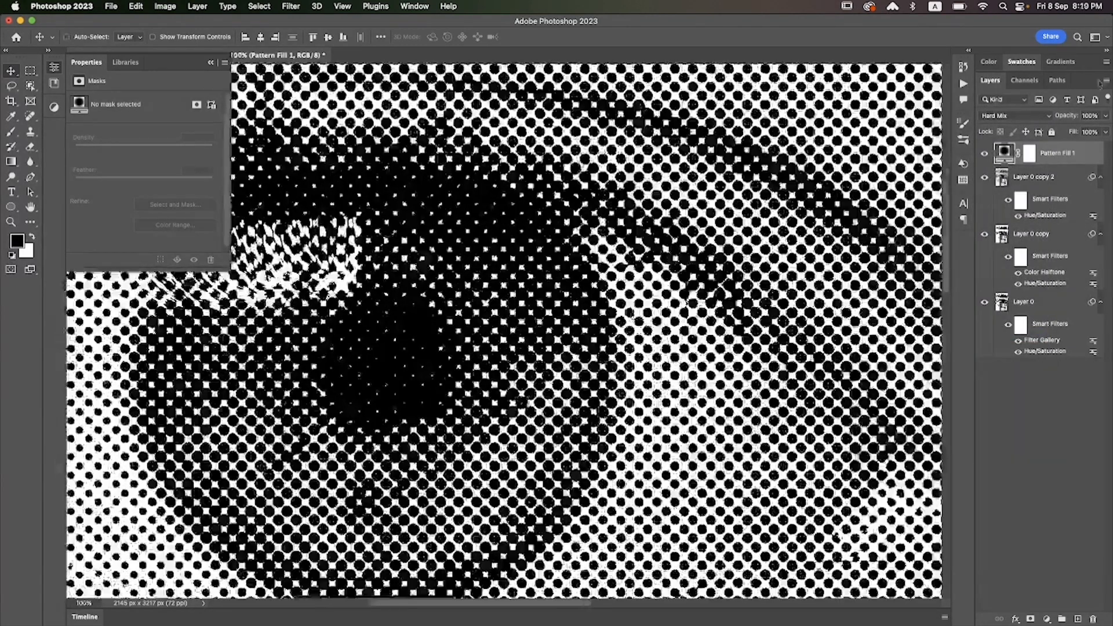
pyautogui.moveTo(1069, 134); pyautogui.dragTo(1061, 134)
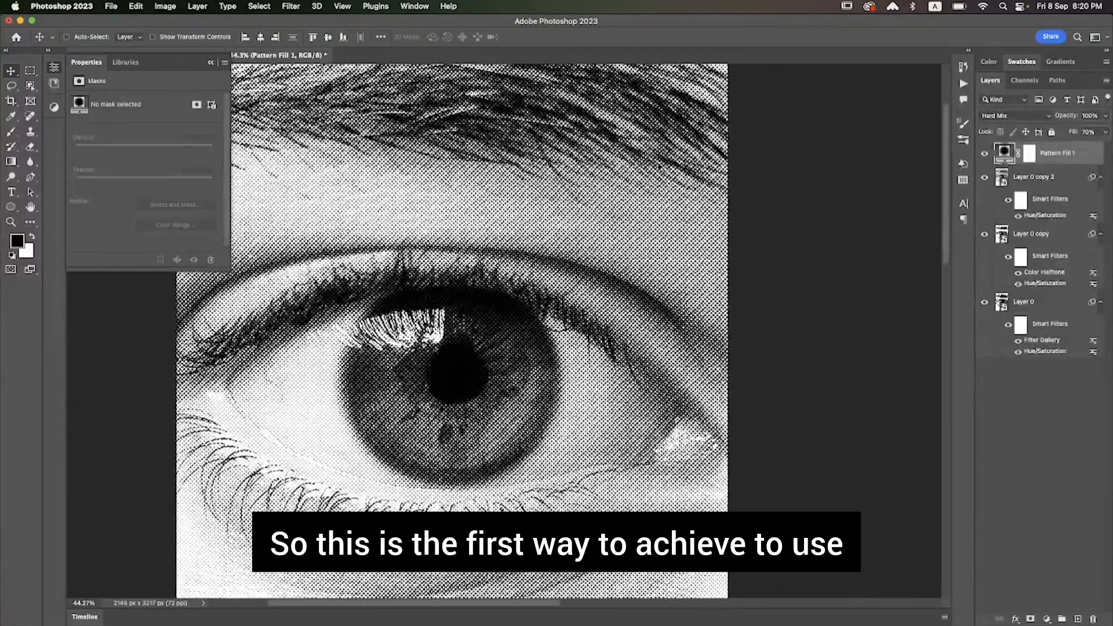
# - Hide Pattern Fill 1 and give Layer 0 copy 2 a blurred-dot Pattern Overlay: Hard Mix, 68% opacity, 45° angle, 16% scale
pyautogui.click(981, 154)
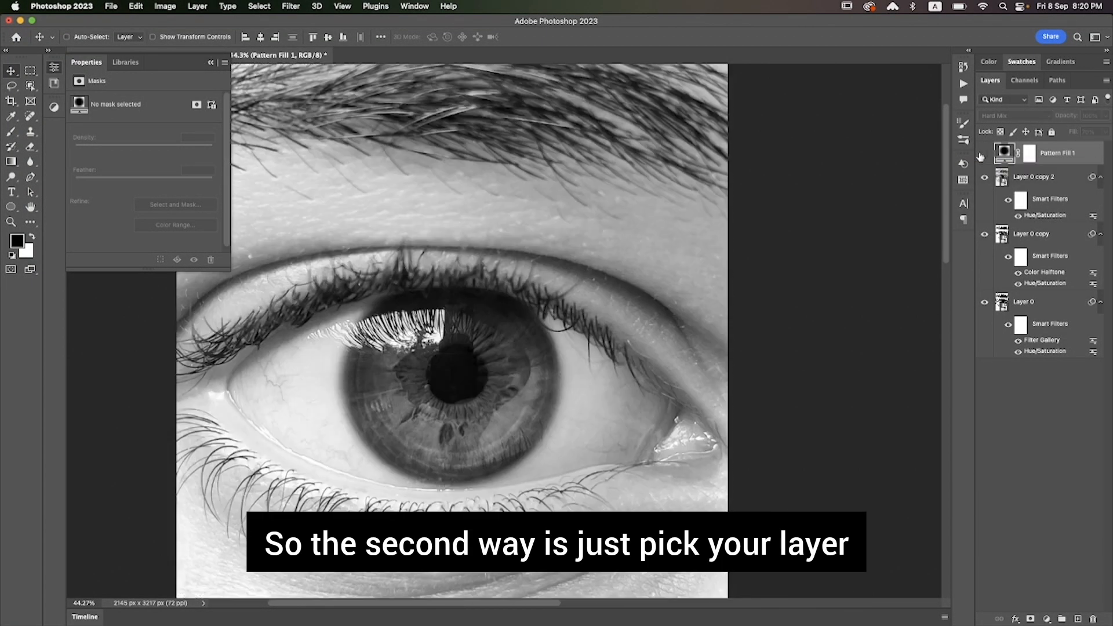
pyautogui.click(1015, 173)
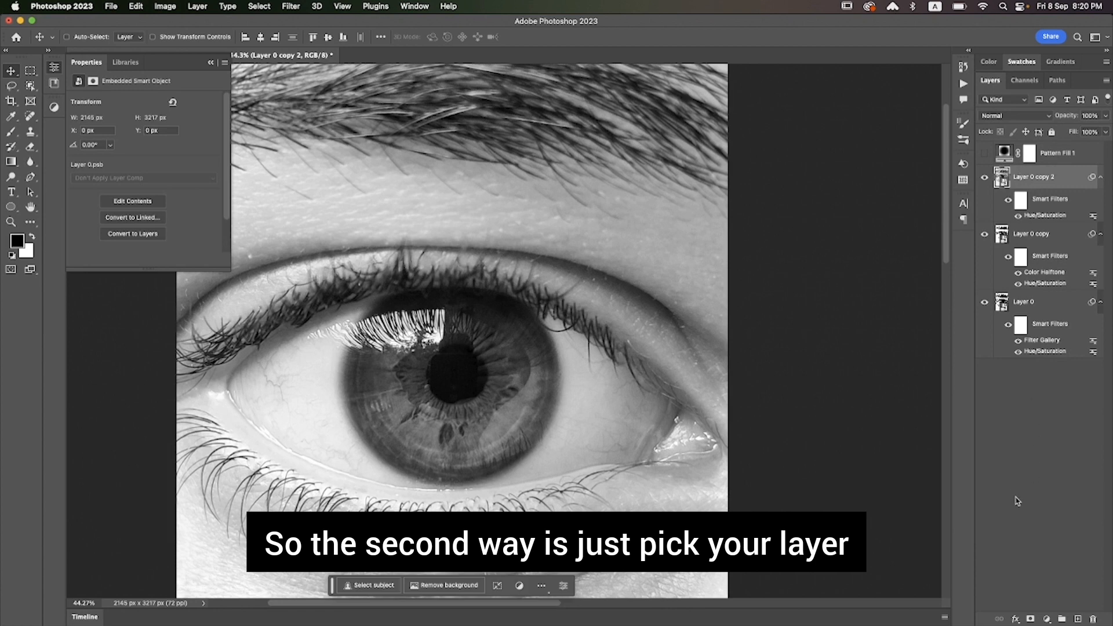
pyautogui.click(1015, 619)
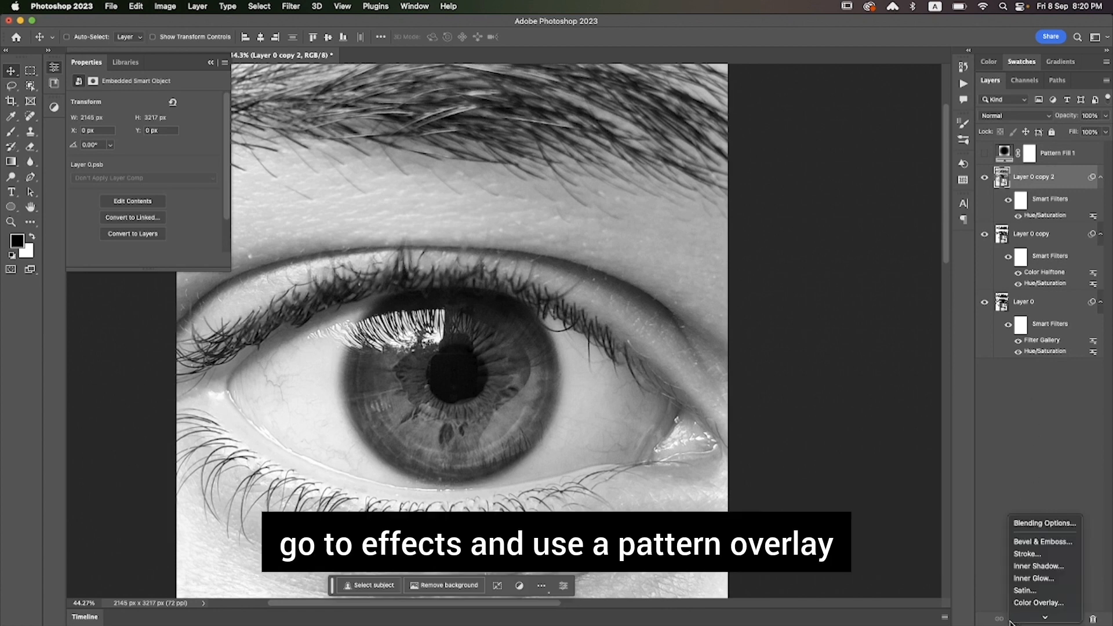
pyautogui.click(1038, 590)
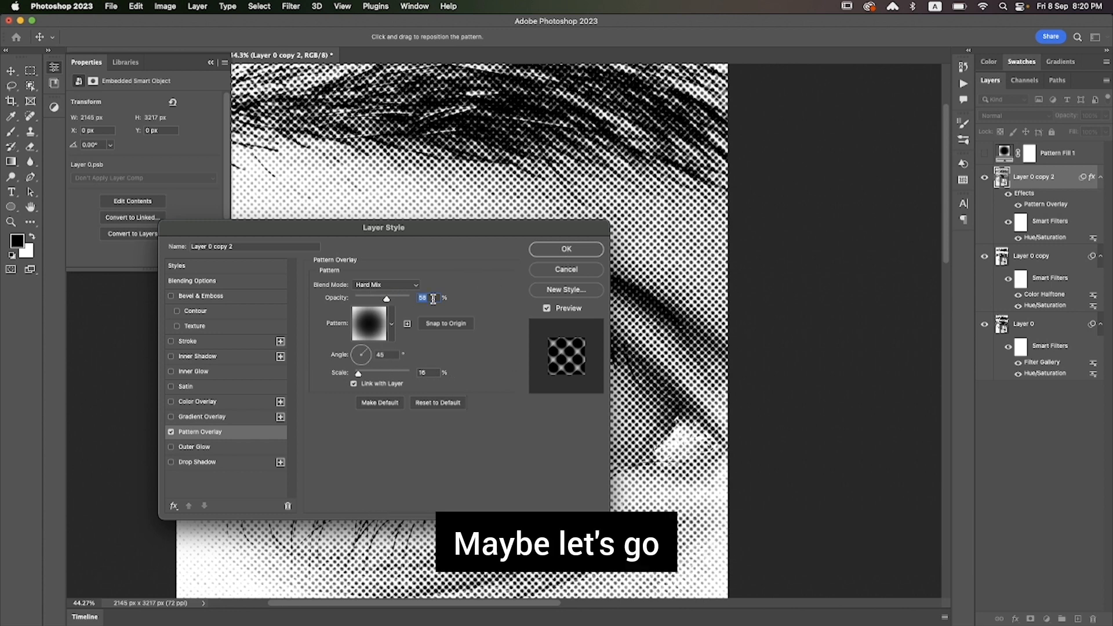
pyautogui.write('68')
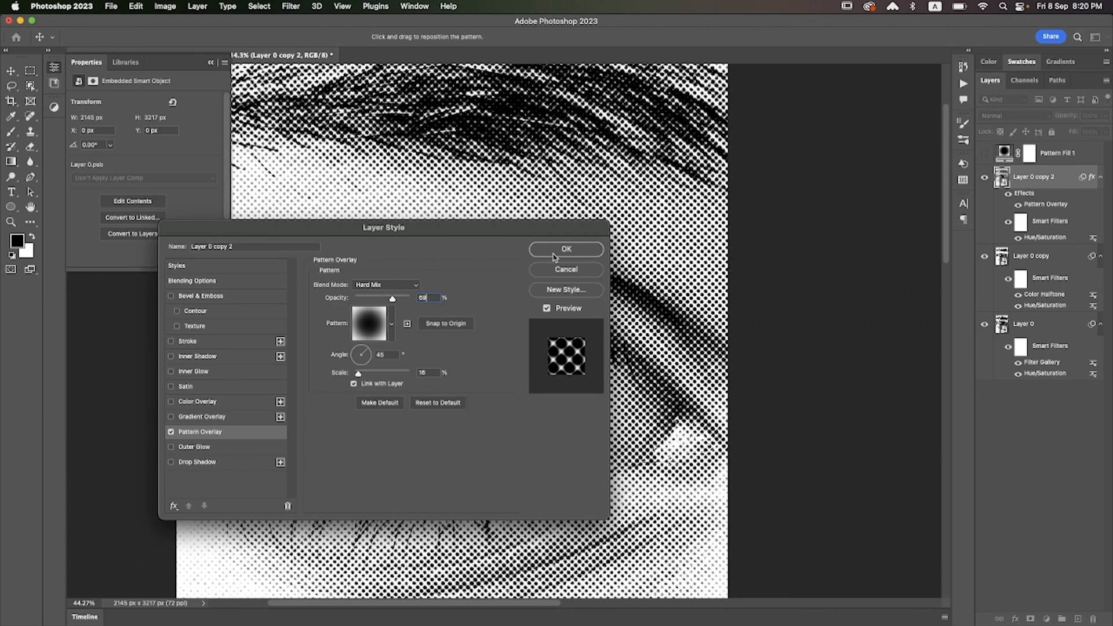
pyautogui.click(553, 256)
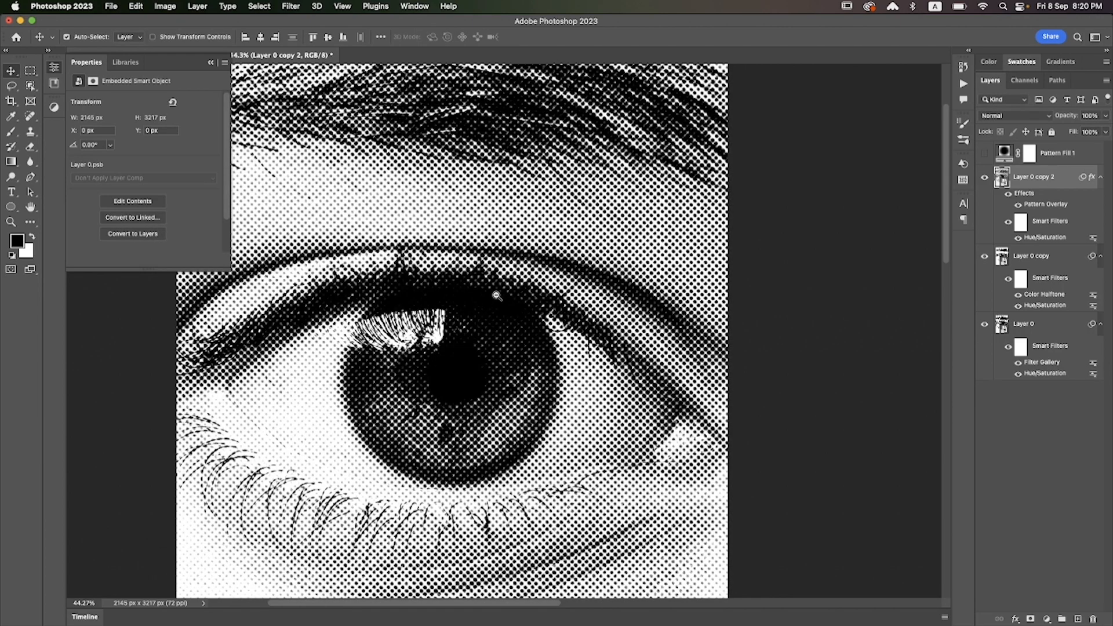
# - Duplicate Layer 0 copy 2 into a new document and hide its Pattern Overlay effect there
pyautogui.scroll(2, 496, 297)
pyautogui.scroll(-5, 496, 307)
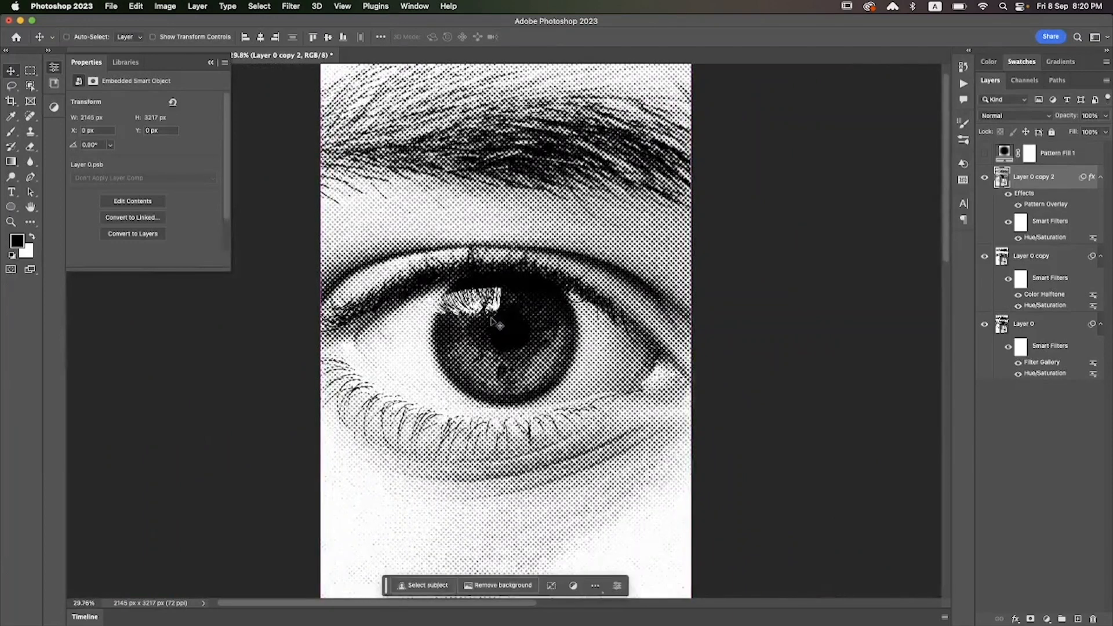
pyautogui.scroll(-2, 626, 244)
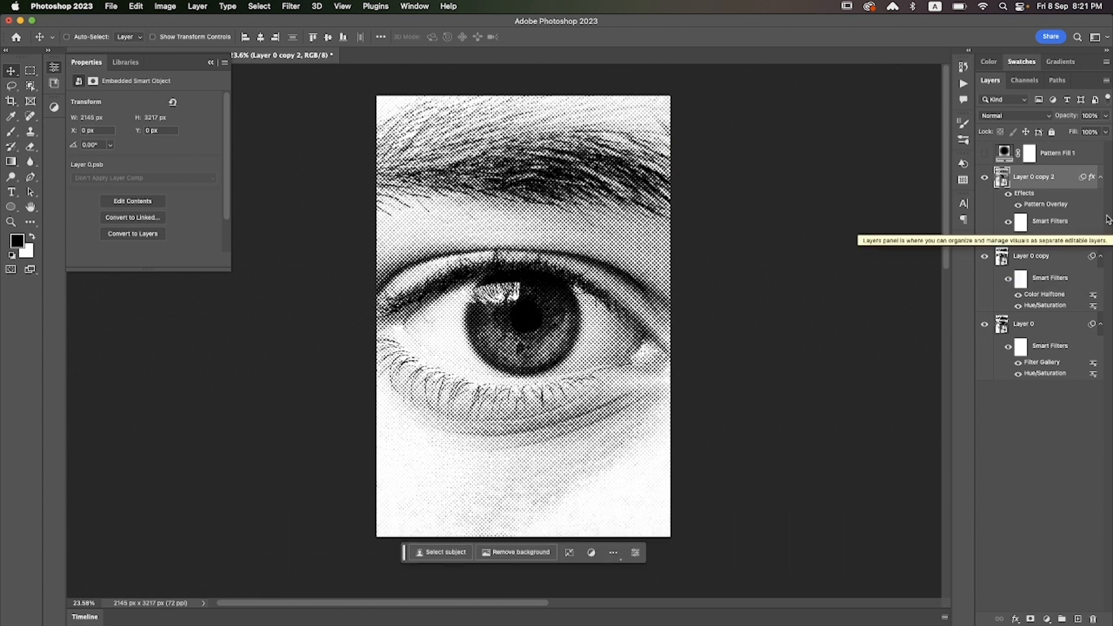
pyautogui.rightClick(1030, 178)
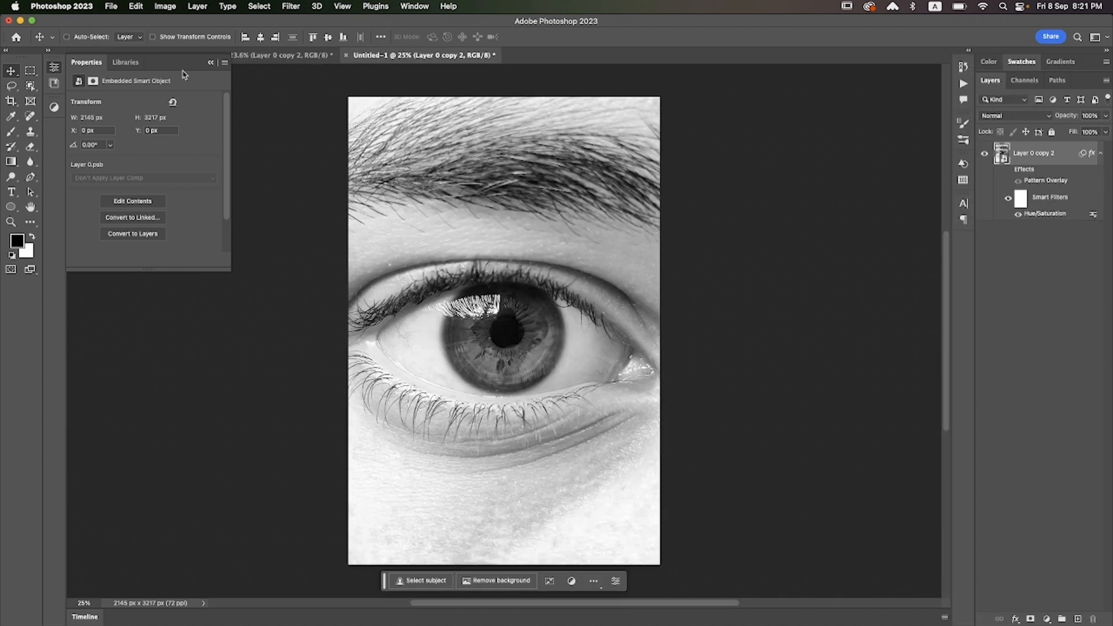
pyautogui.click(211, 62)
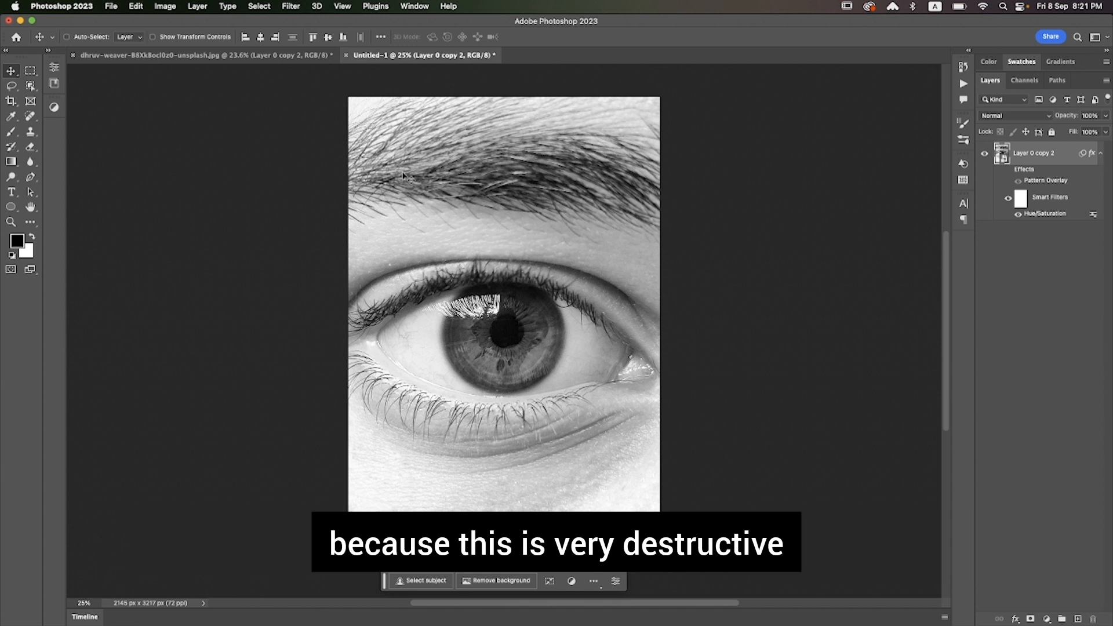
# - Convert the Untitled-1 document to Grayscale mode without rasterizing its smart object
pyautogui.scroll(-1, 404, 177)
pyautogui.click(165, 6)
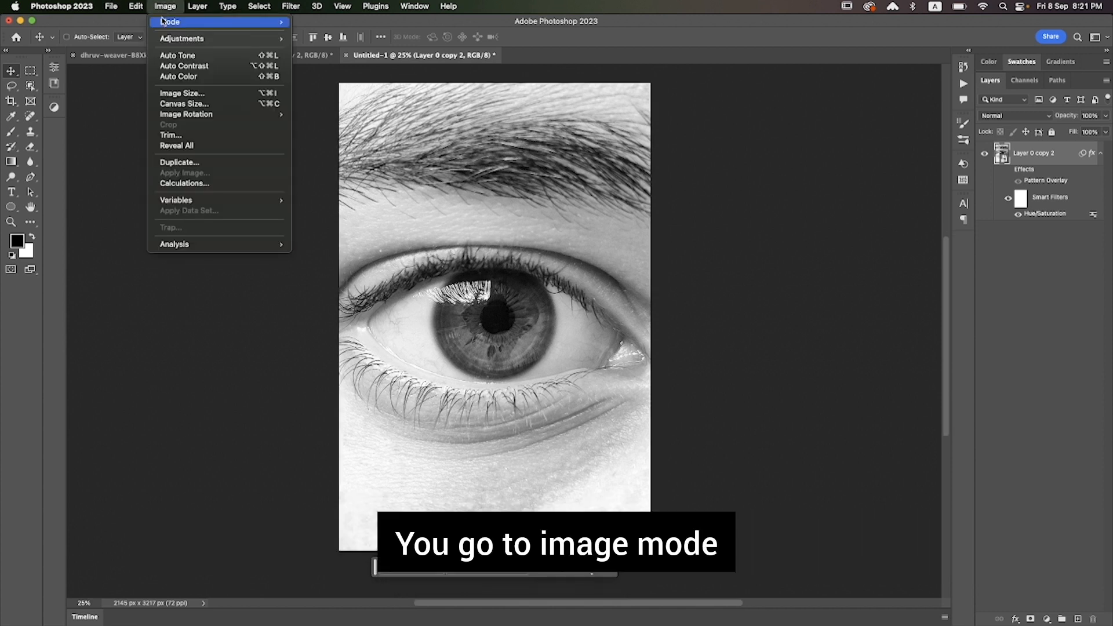
pyautogui.moveTo(283, 23)
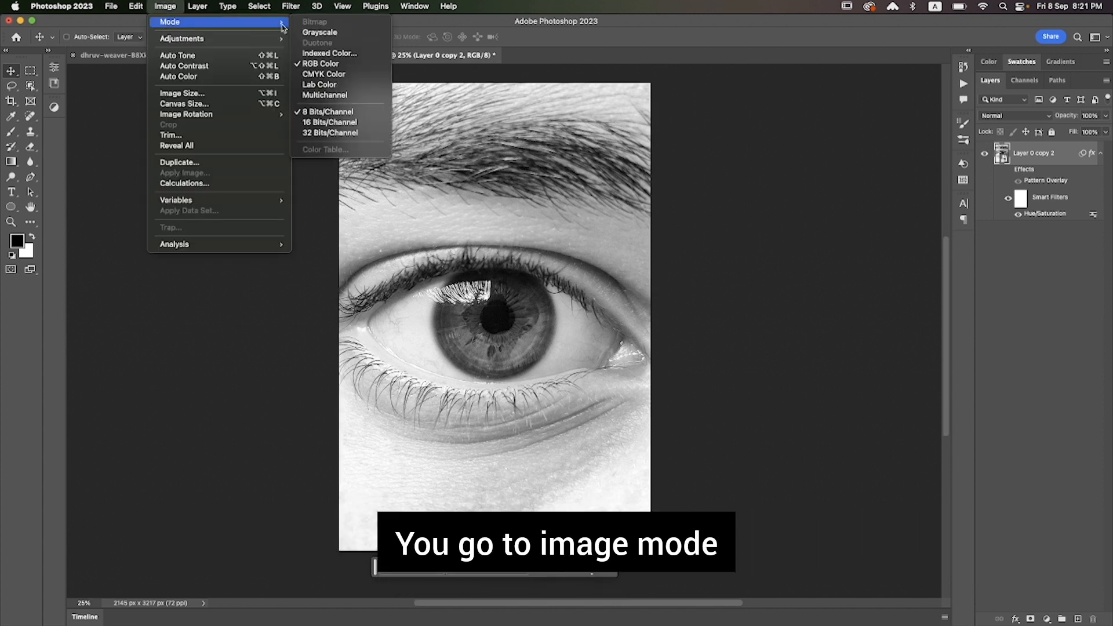
pyautogui.click(318, 32)
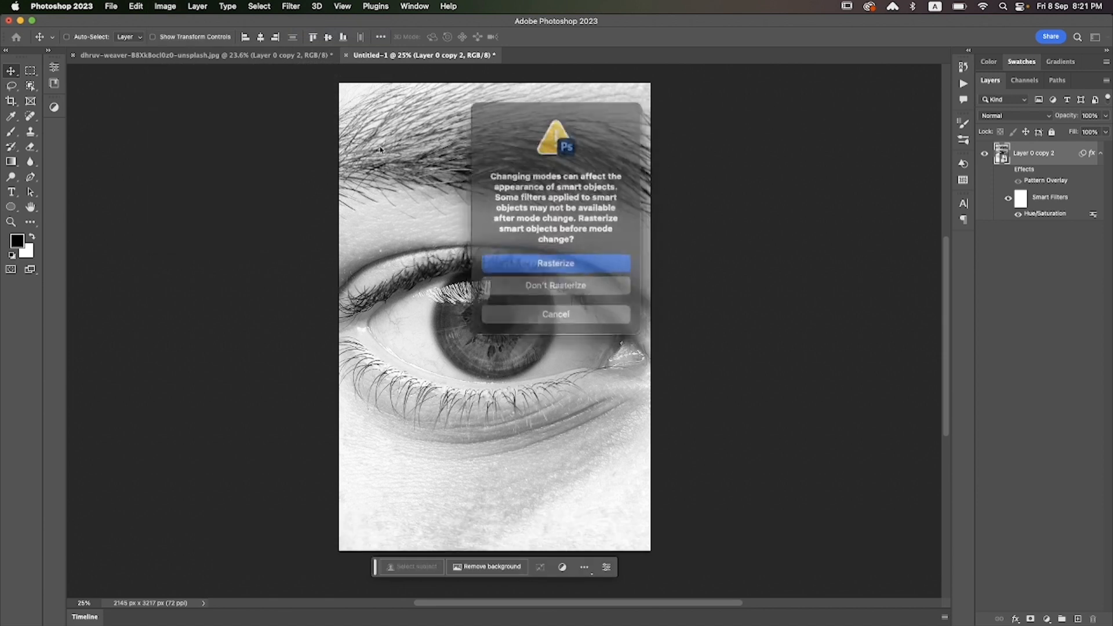
pyautogui.click(544, 281)
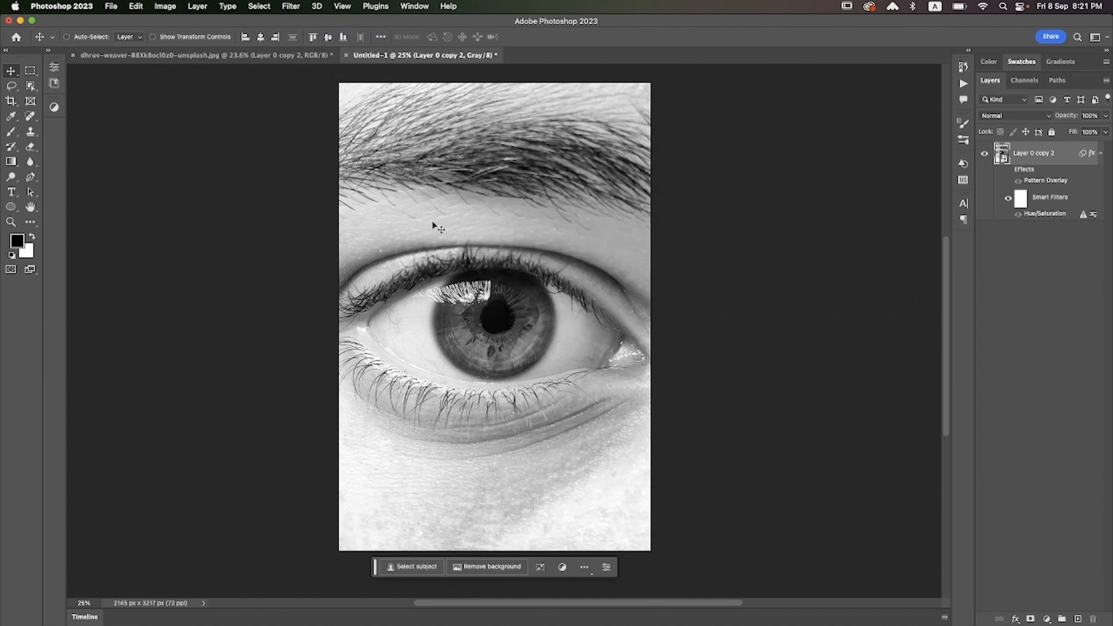
# - Start a Bitmap conversion of the grayscale document, flattening its layers, with 150 pixels/inch output and the Halftone Screen method
pyautogui.click(165, 6)
pyautogui.moveTo(231, 22)
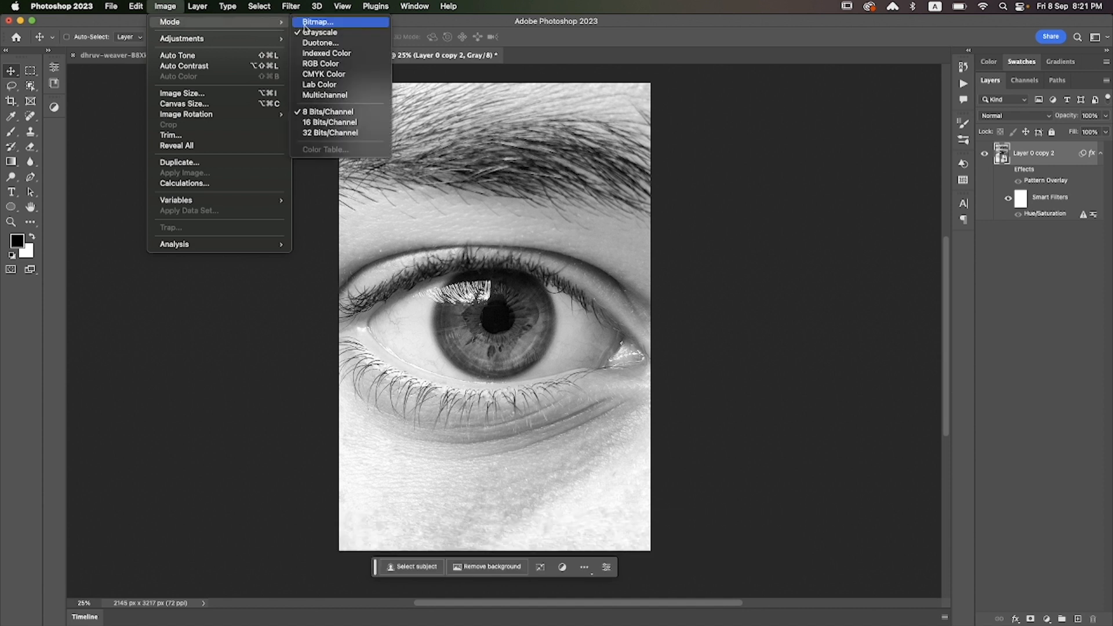
pyautogui.click(306, 25)
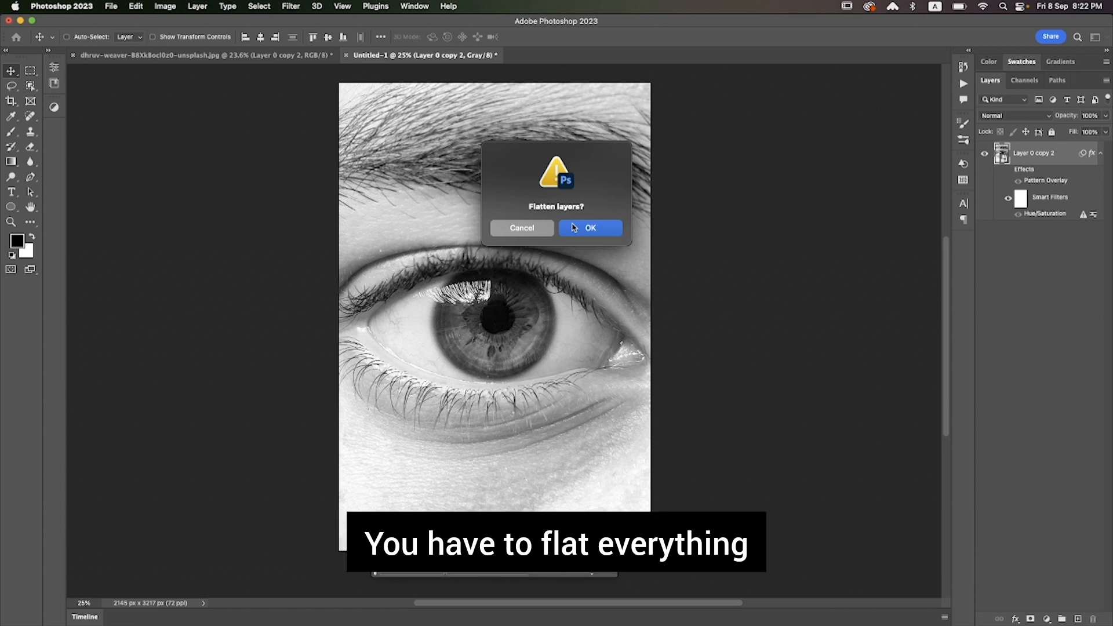
pyautogui.click(574, 227)
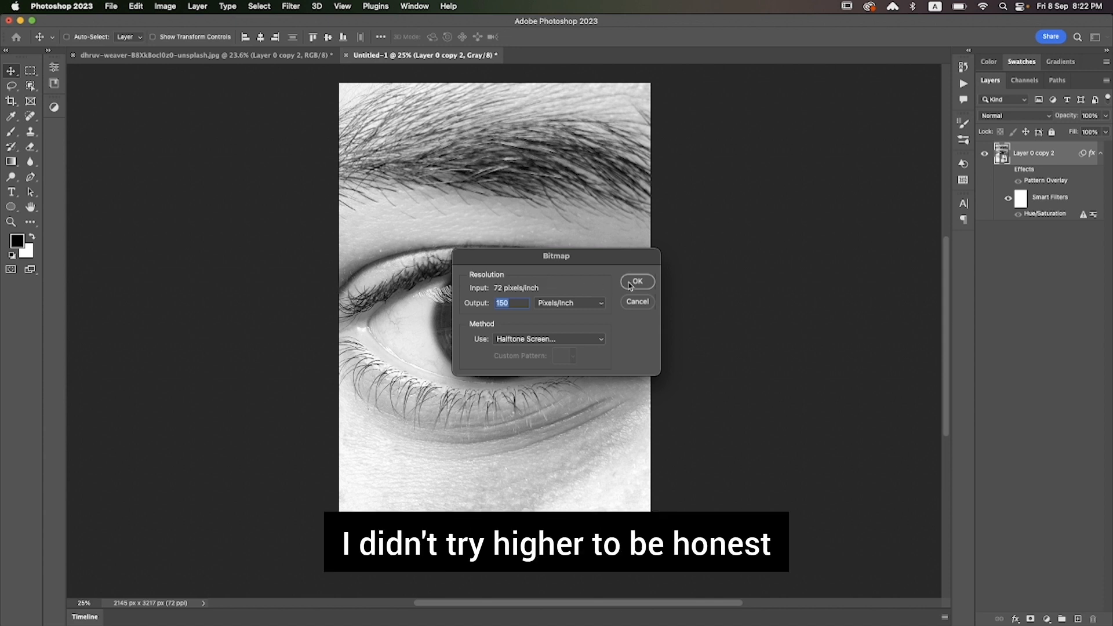
pyautogui.click(579, 343)
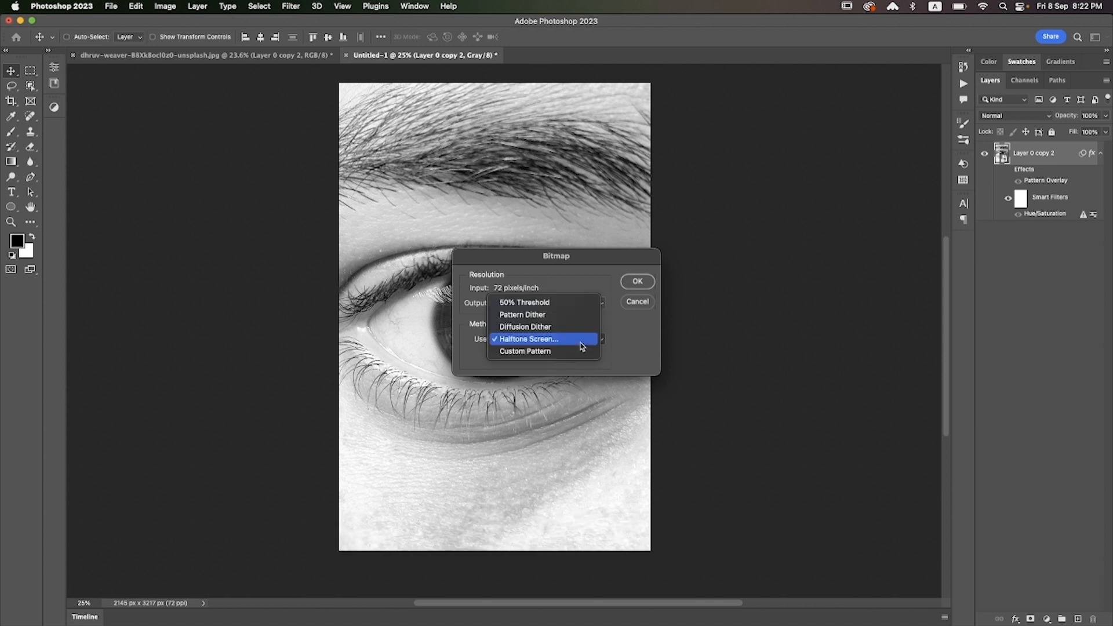
pyautogui.click(560, 271)
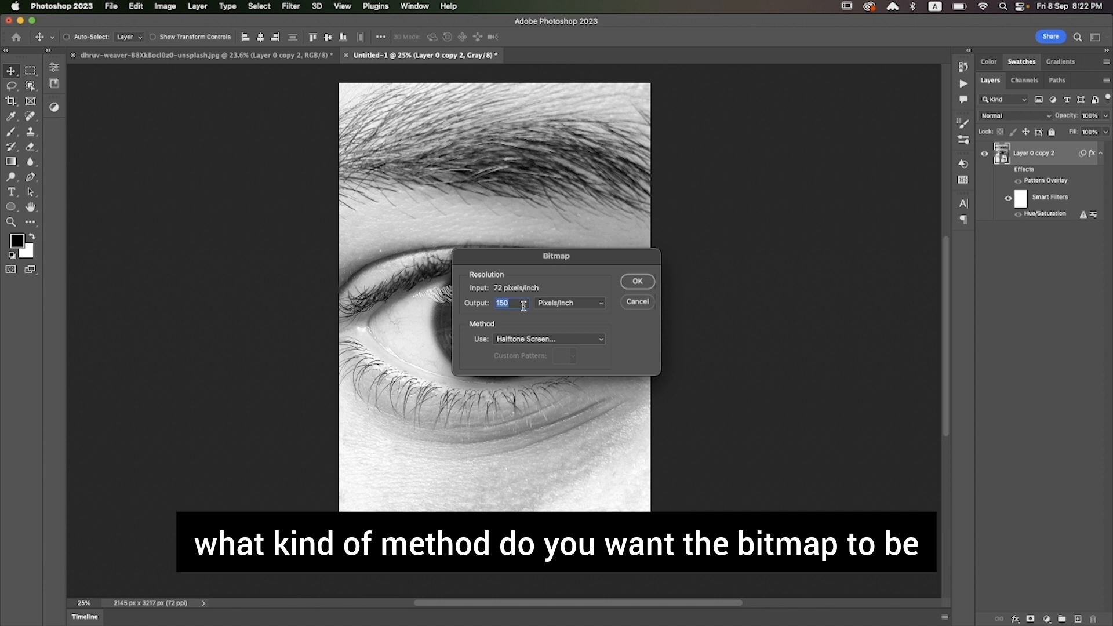
pyautogui.click(592, 339)
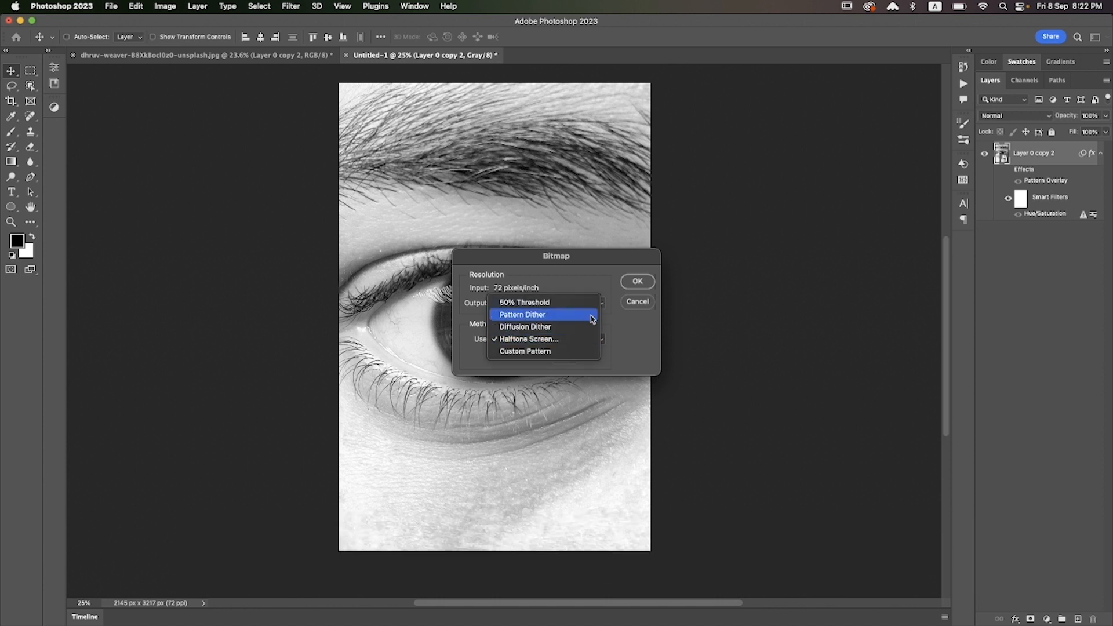
pyautogui.click(571, 339)
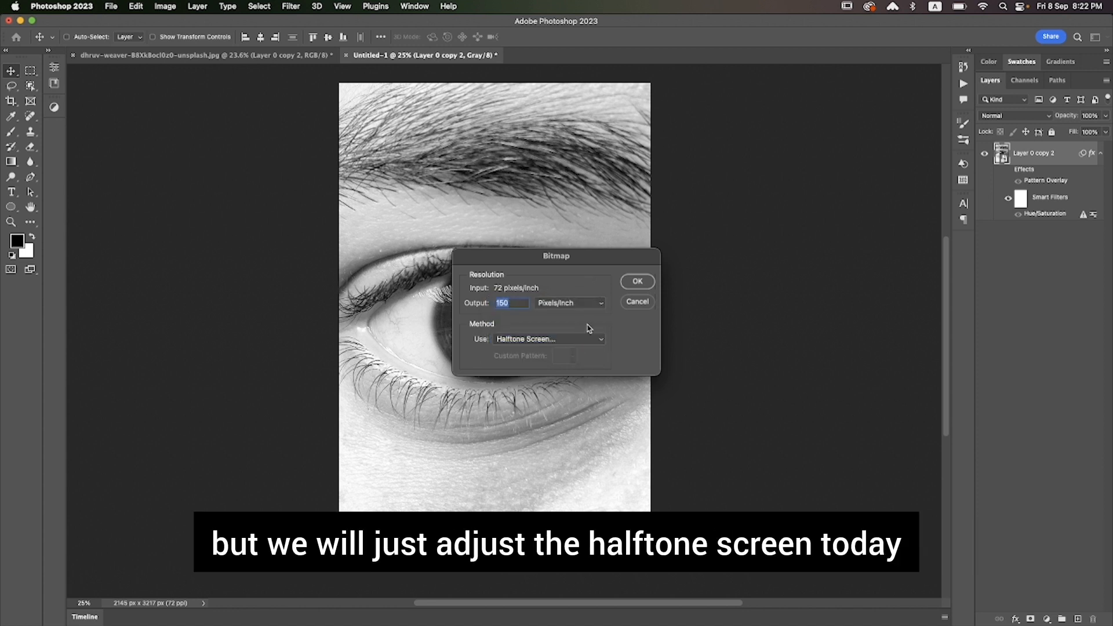
pyautogui.click(637, 289)
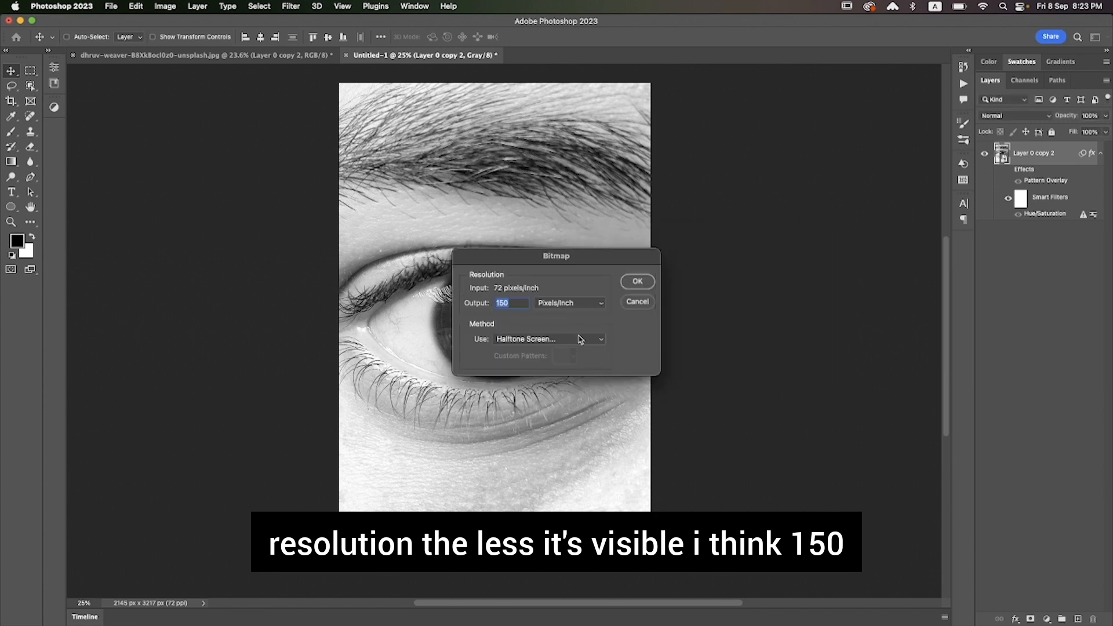
# - Apply the halftone screen with a frequency of 4 lines/inch, a 45° angle and the Round shape
pyautogui.click(642, 283)
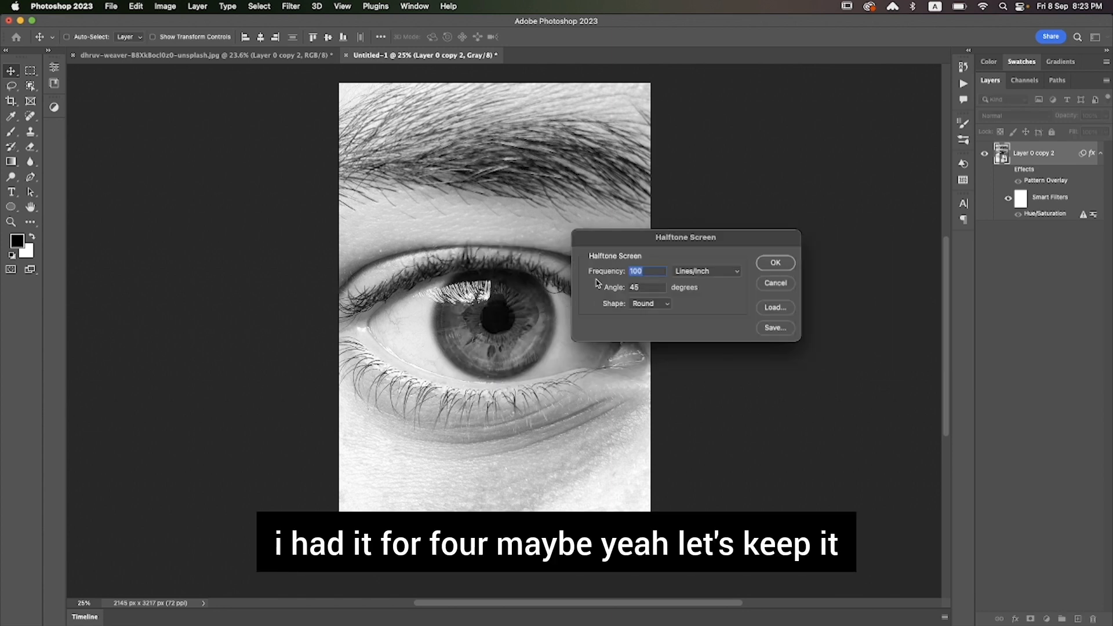
pyautogui.write('4')
pyautogui.click(773, 265)
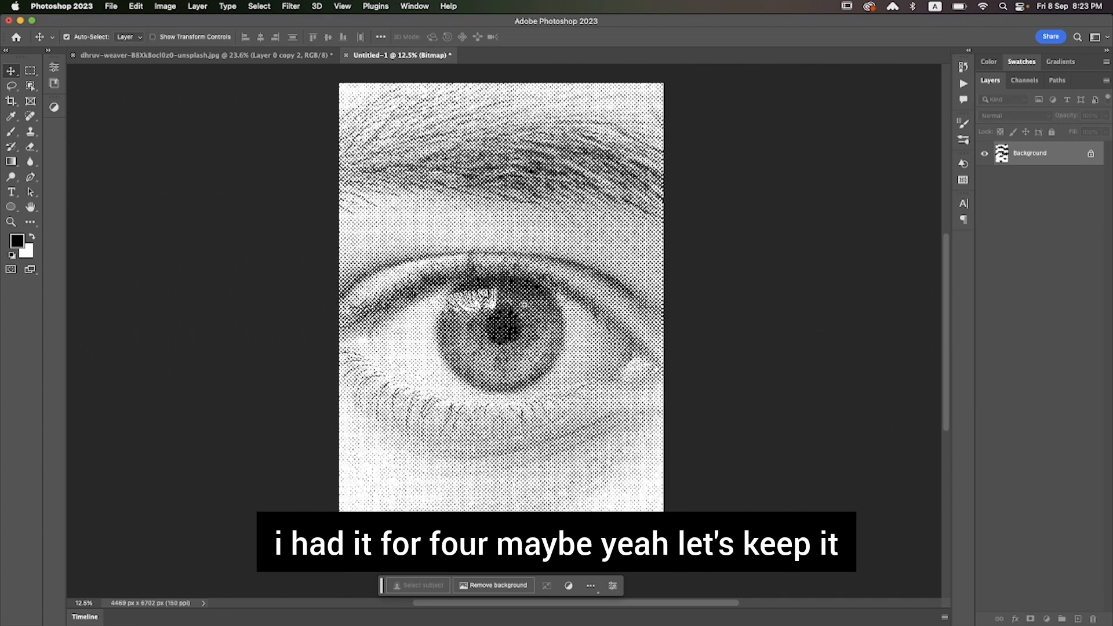
# - Inspect the halftone dots up close and close the Untitled-1 bitmap document without saving it
pyautogui.scroll(5, 505, 300)
pyautogui.scroll(10, 504, 299)
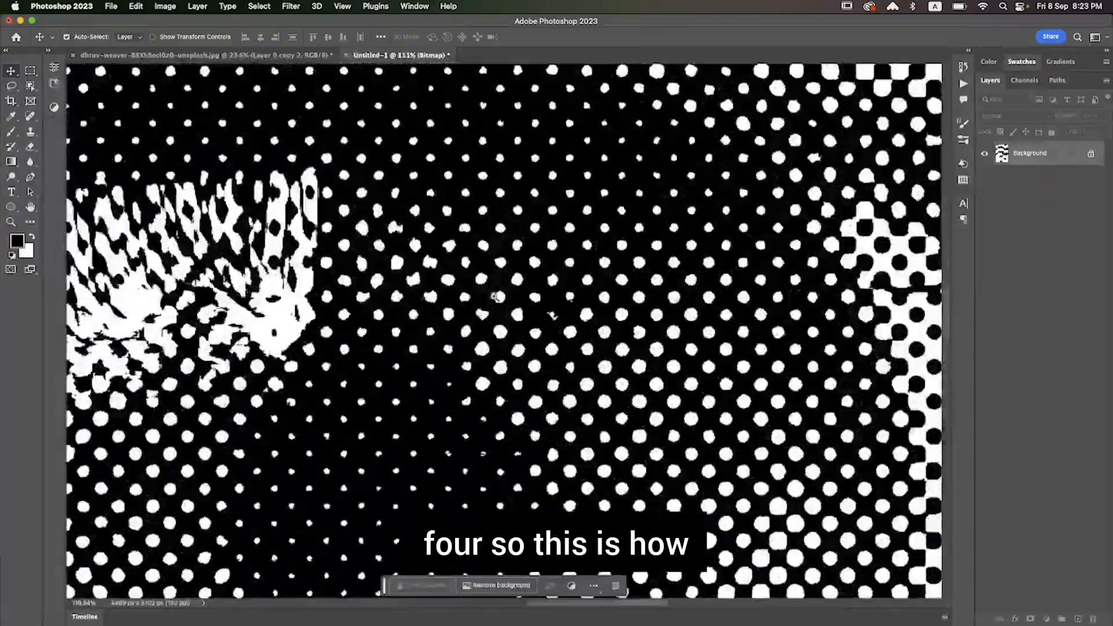
pyautogui.scroll(-15, 437, 283)
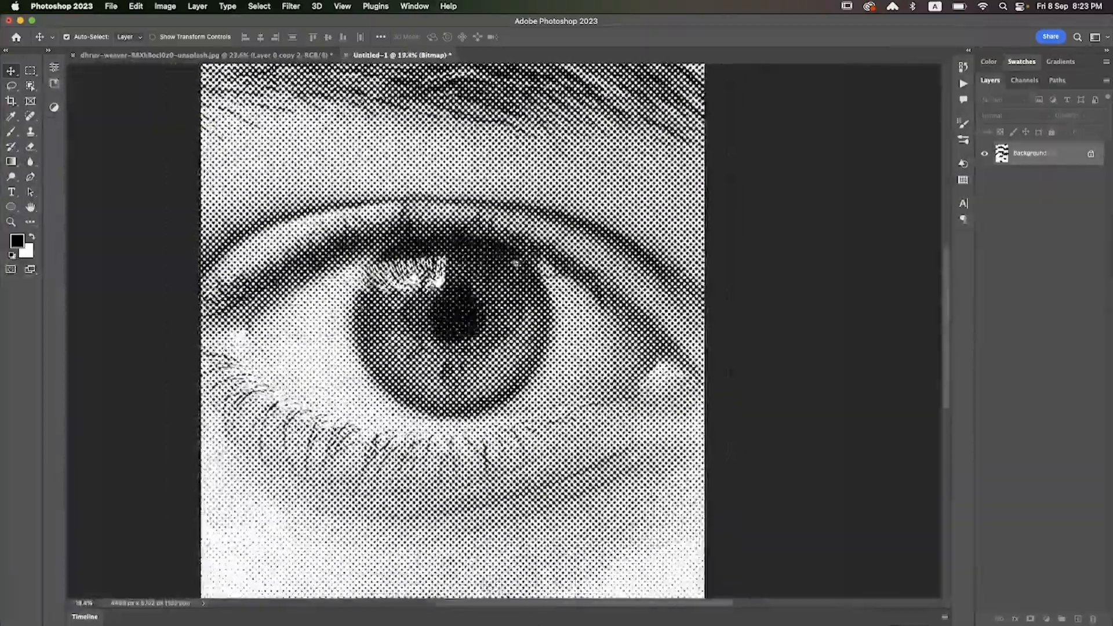
pyautogui.scroll(5, 440, 290)
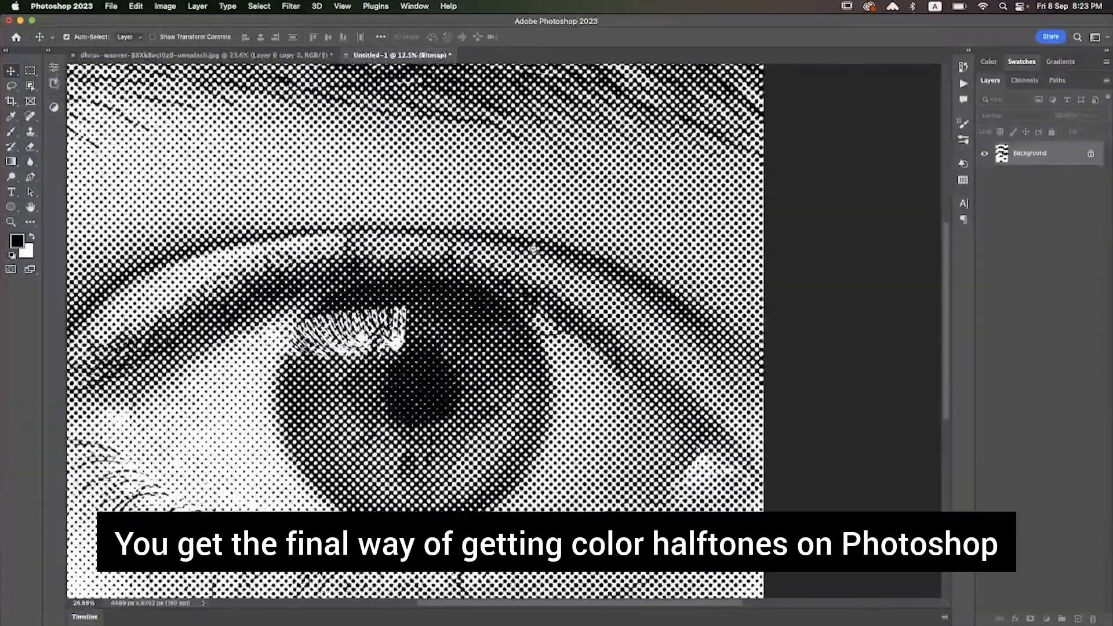
pyautogui.scroll(-6, 425, 327)
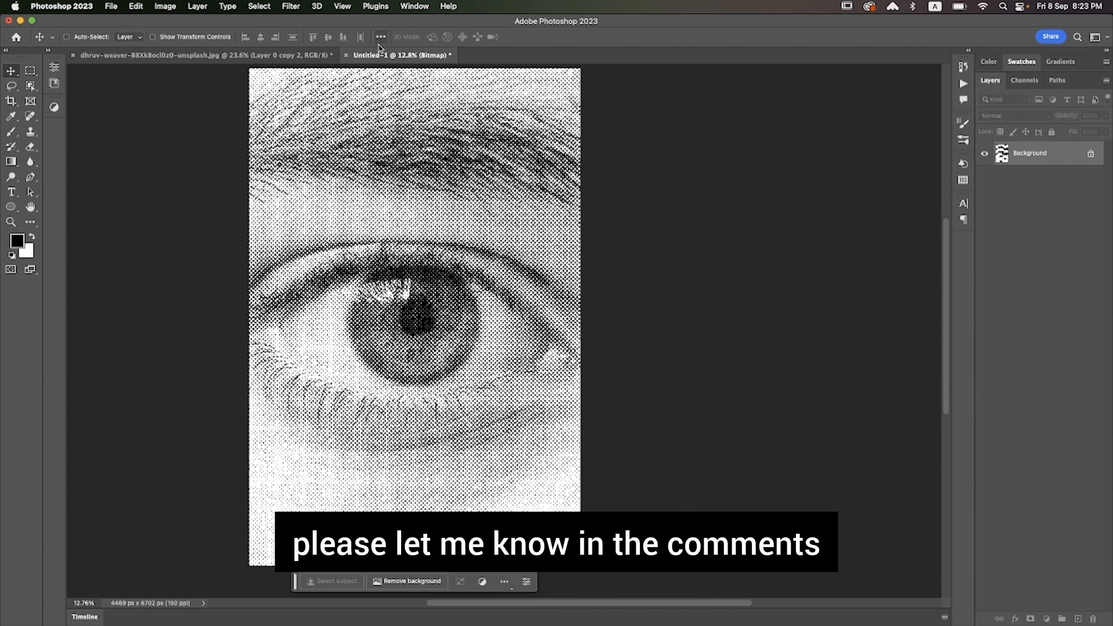
pyautogui.click(351, 55)
pyautogui.click(594, 250)
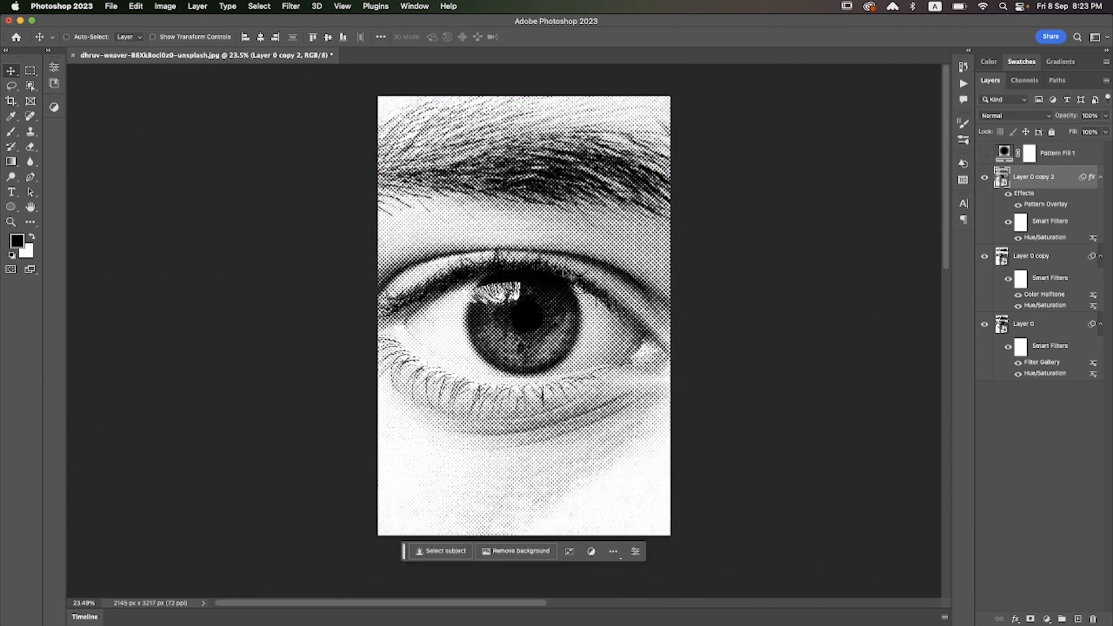
# - Hide Layer 0 copy 2 and Layer 0 copy so that only Layer 0 shows
pyautogui.click(984, 177)
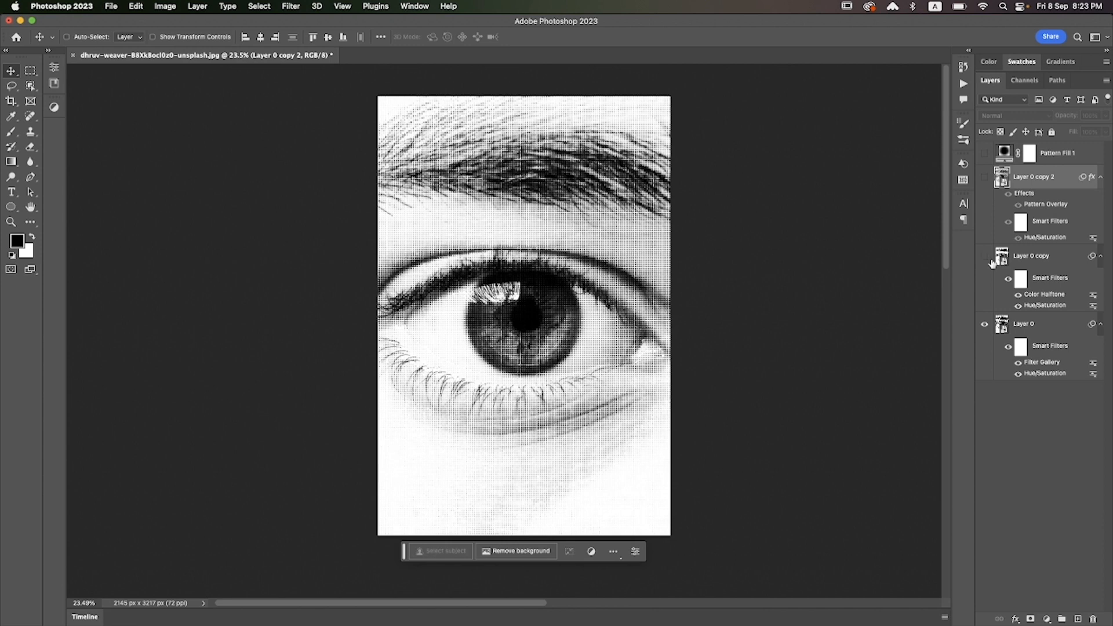
pyautogui.click(984, 255)
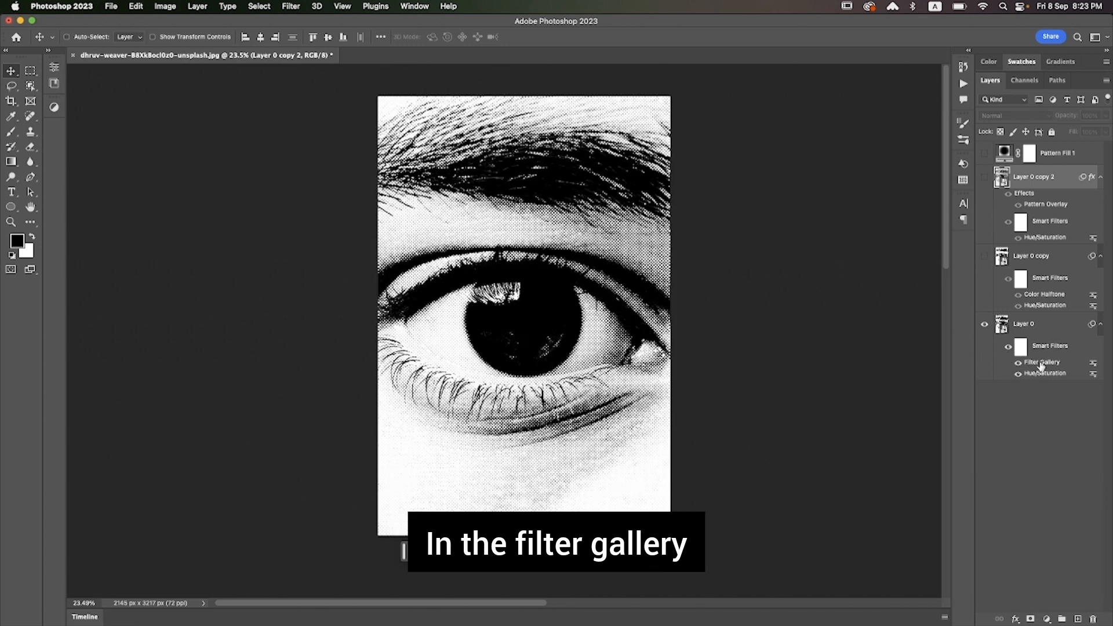
# - Set the foreground colour to bright red and the background colour to bright blue
pyautogui.click(20, 242)
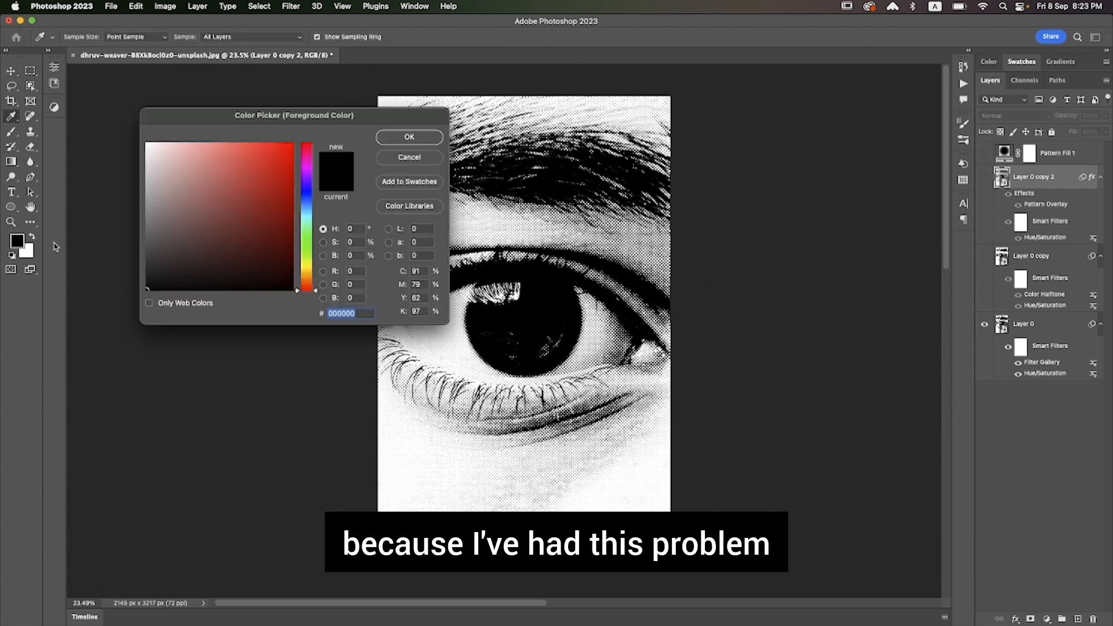
pyautogui.click(287, 160)
pyautogui.click(394, 139)
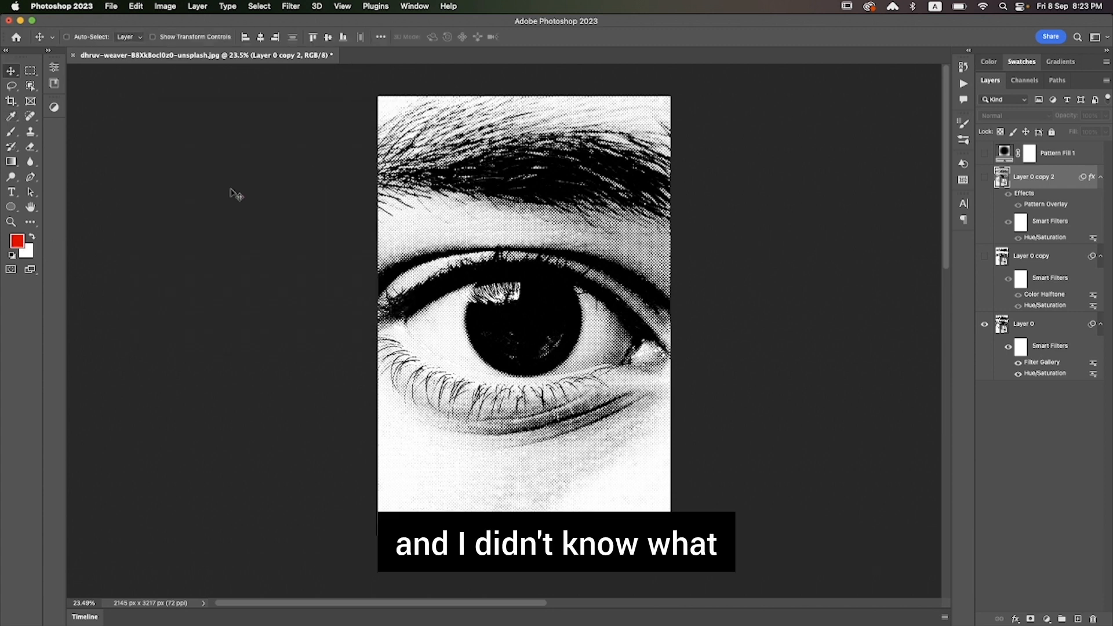
pyautogui.click(28, 254)
pyautogui.click(306, 192)
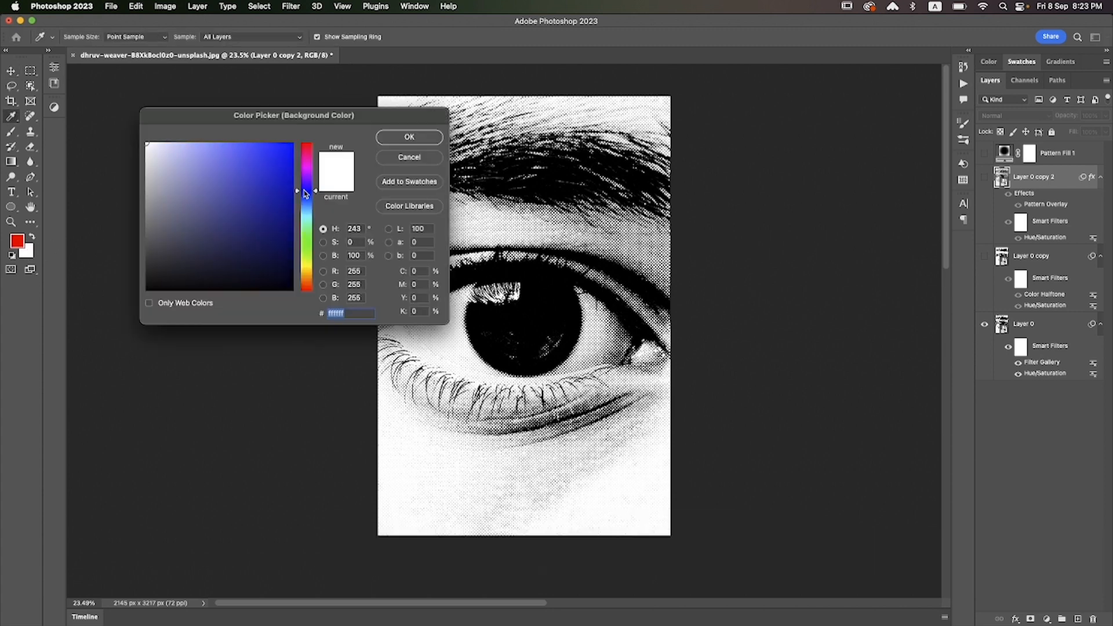
pyautogui.click(282, 156)
pyautogui.click(403, 137)
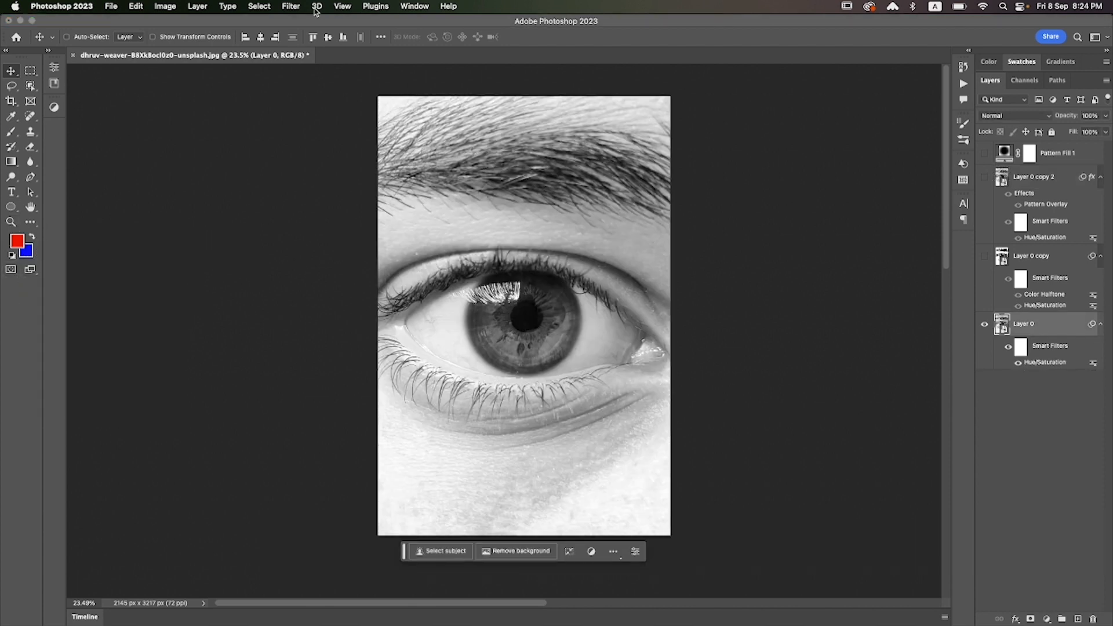
# - Preview the Halftone Pattern, Plaster, Torn Edges, Reticulation and Stamp filters on Layer 0 in the Filter Gallery, and cancel without applying
pyautogui.click(291, 6)
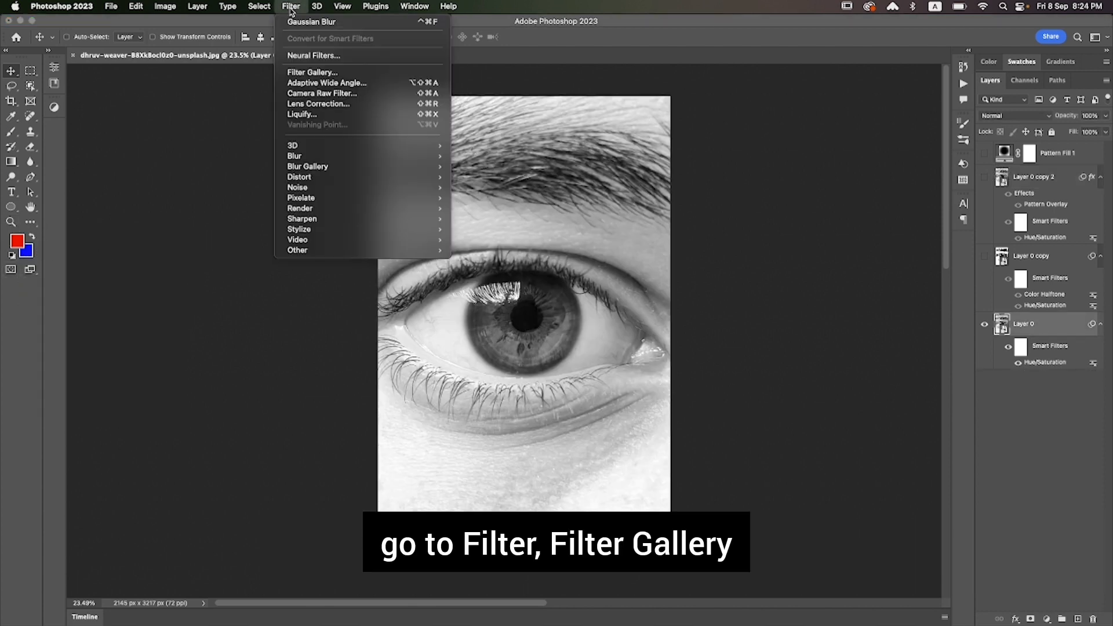
pyautogui.click(312, 71)
pyautogui.moveTo(536, 257); pyautogui.dragTo(464, 278)
pyautogui.press('super+0')
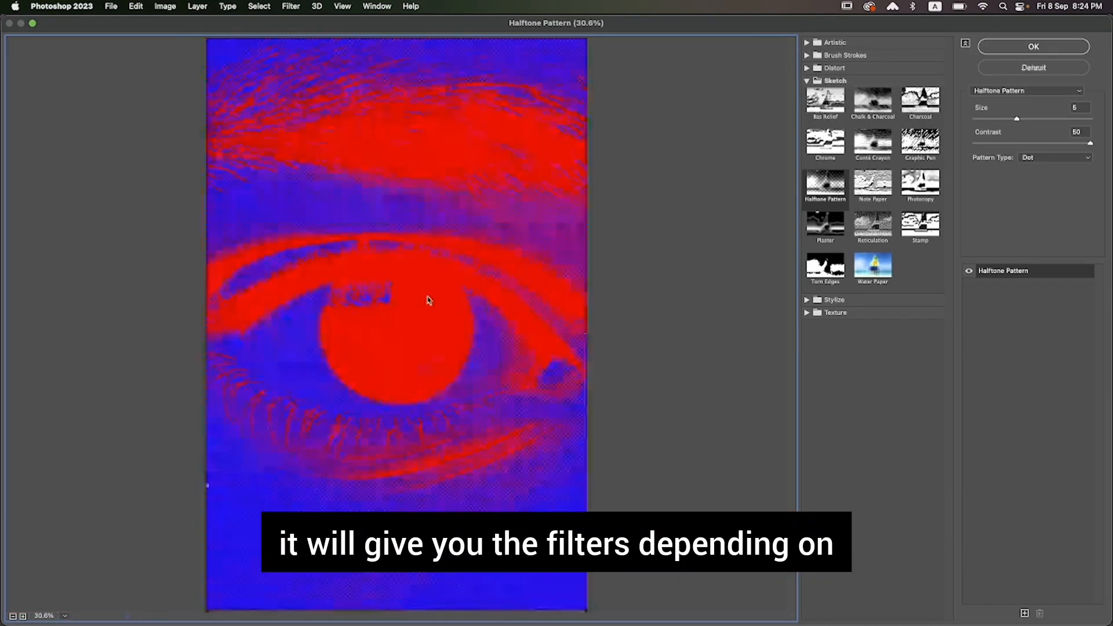
pyautogui.click(837, 222)
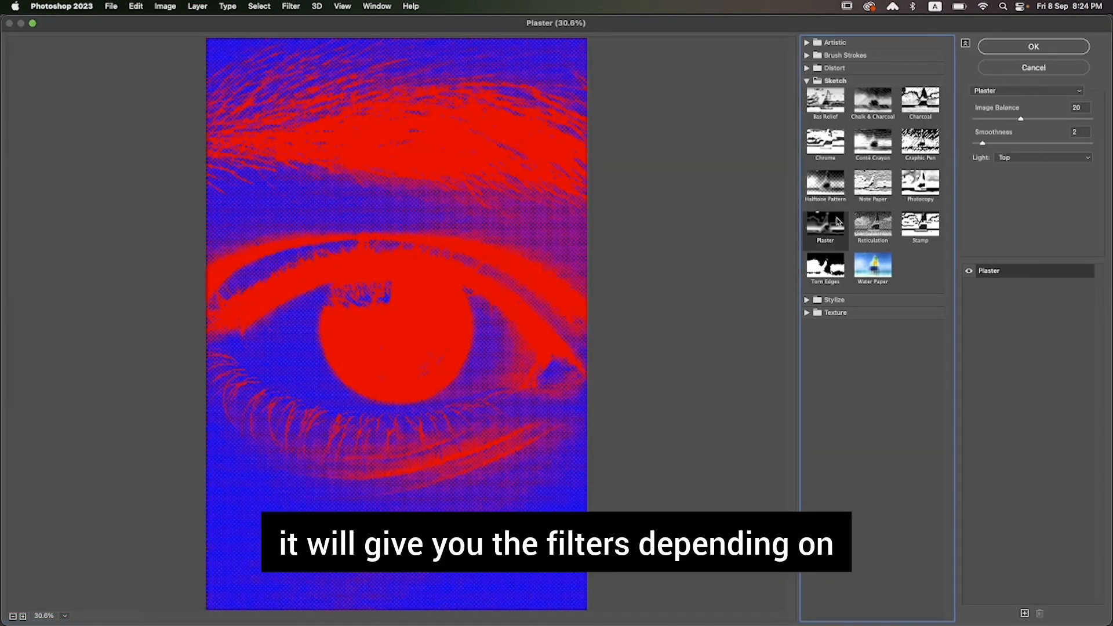
pyautogui.click(834, 261)
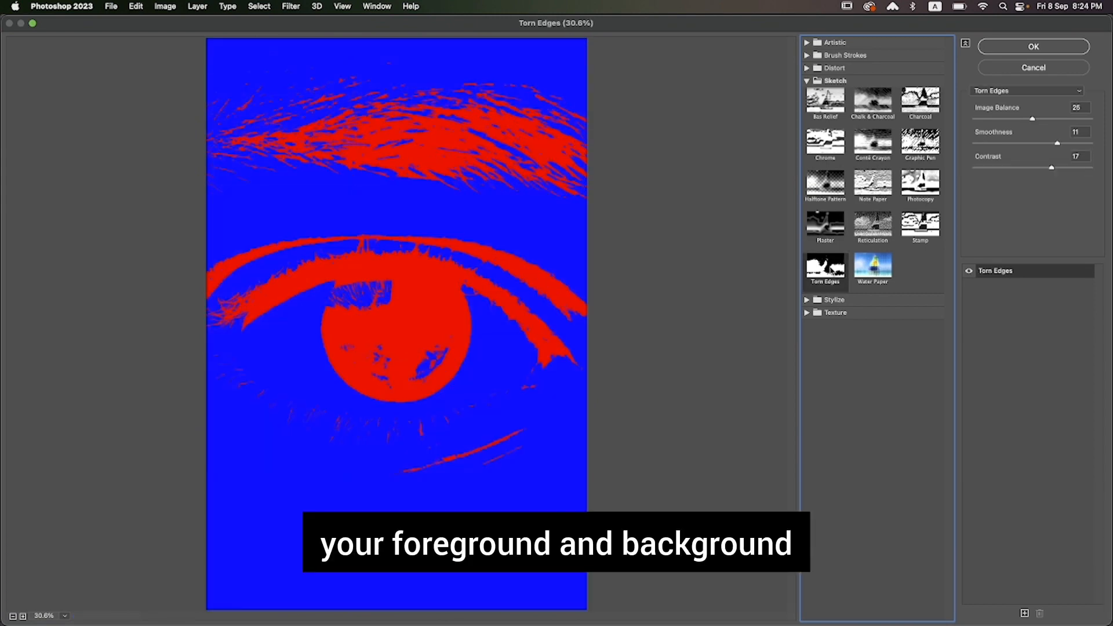
pyautogui.click(872, 228)
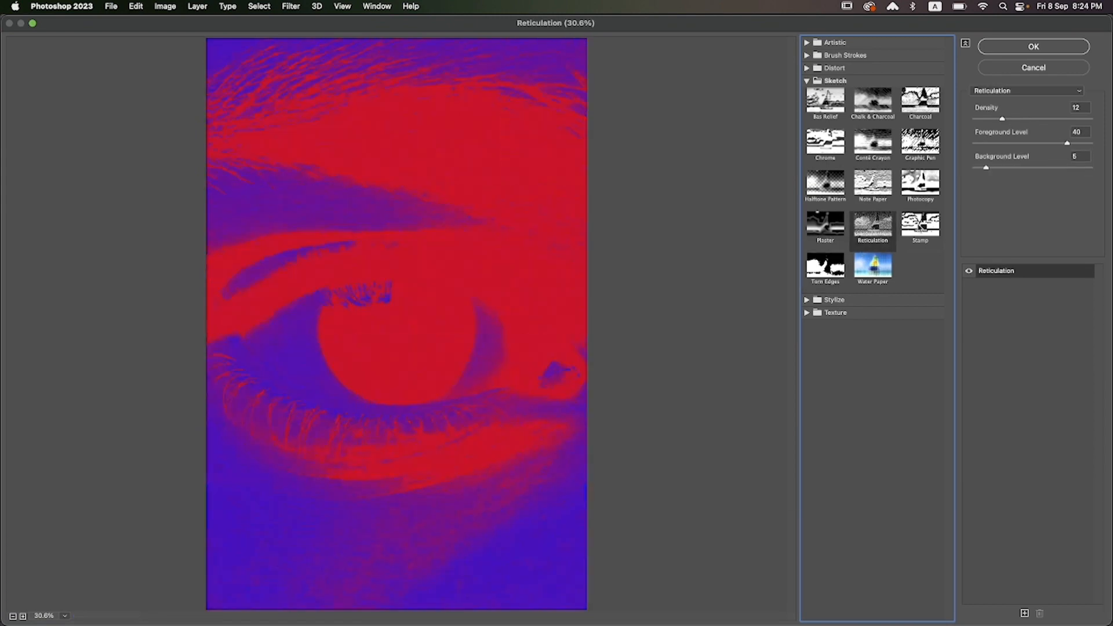
pyautogui.click(921, 226)
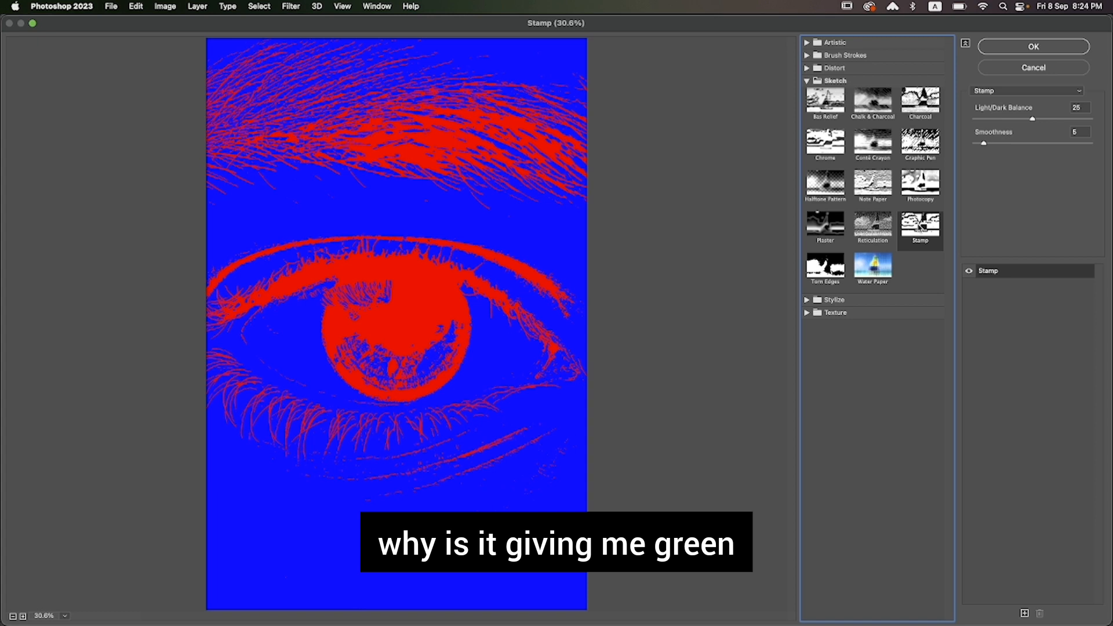
pyautogui.click(832, 276)
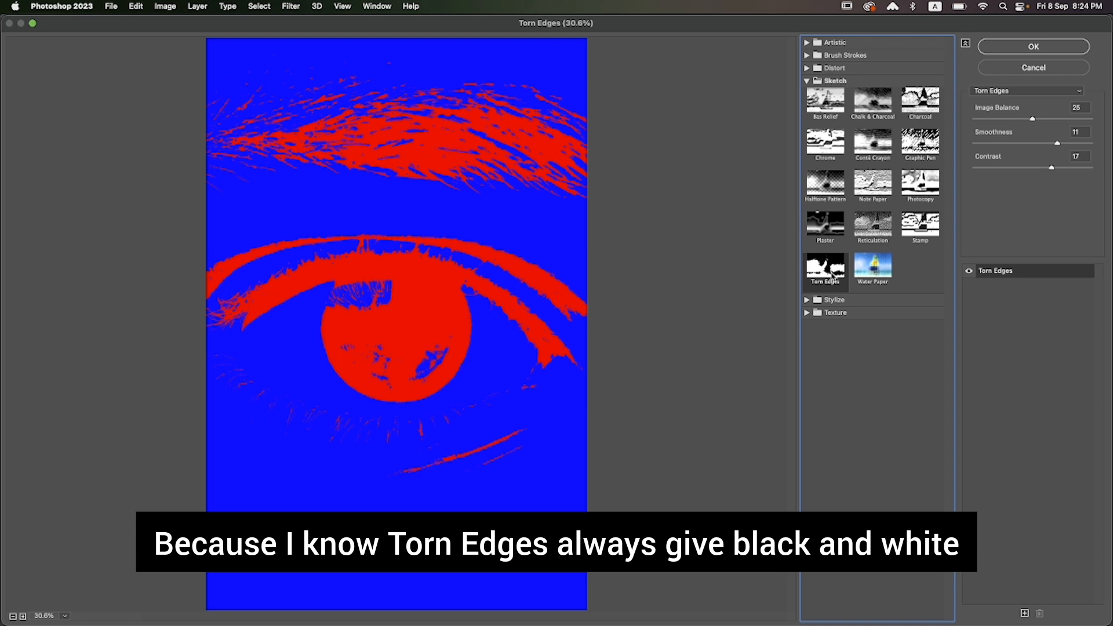
pyautogui.click(1067, 66)
# - Reset the foreground and background colours to the default black and white
pyautogui.press('d')
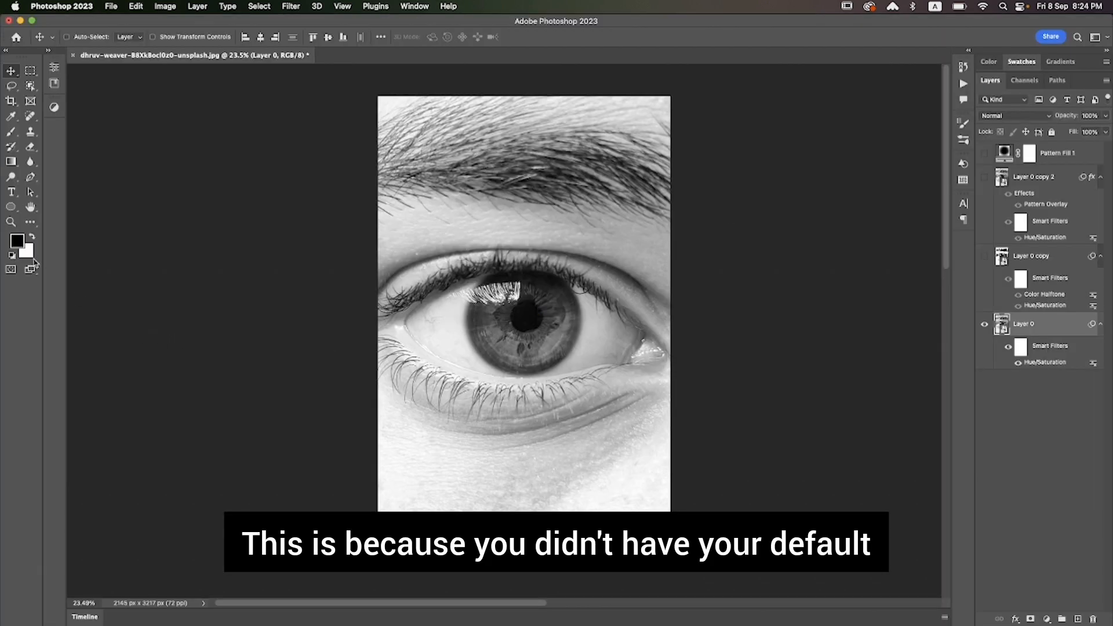